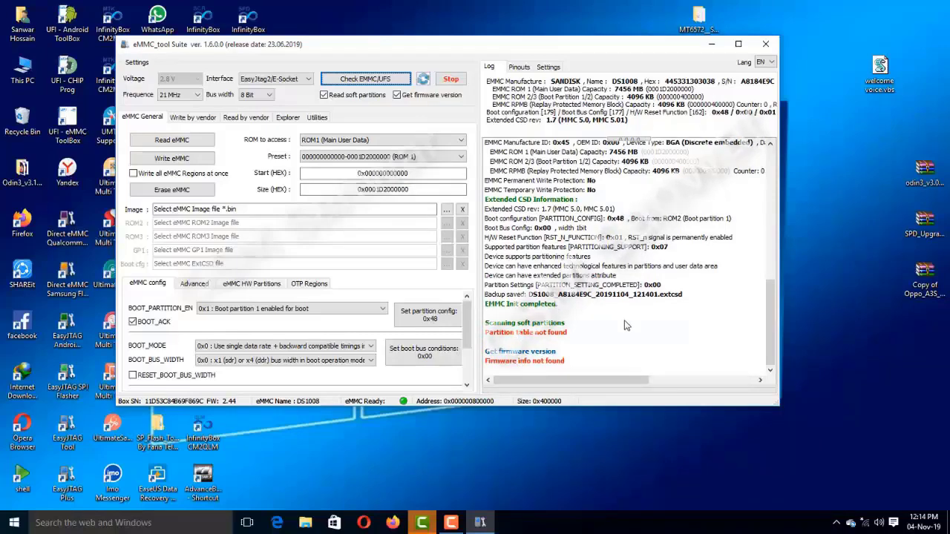
drag(460, 48, 475, 32)
right_click(479, 4)
click(508, 35)
right_click(475, 3)
click(509, 35)
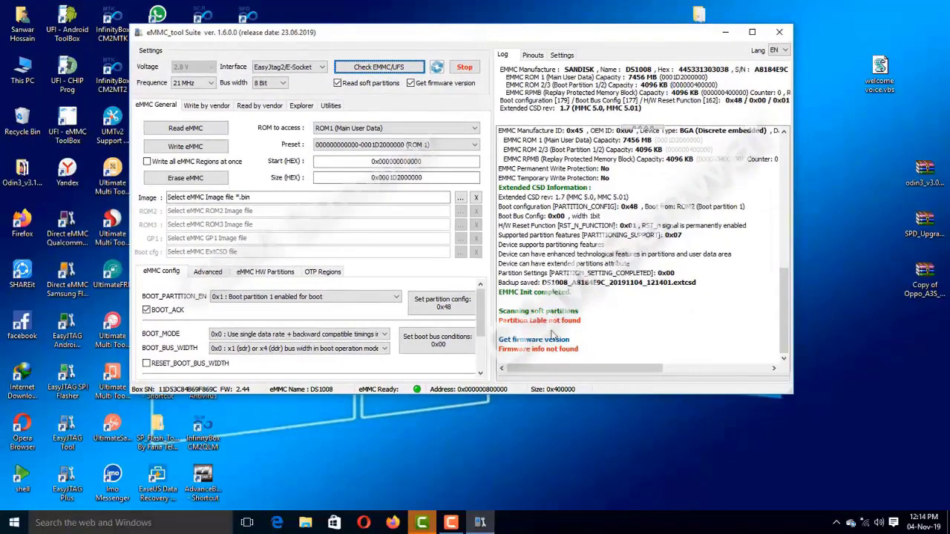
Search the connected eMMC device for a partition table, reading by vendor with MediaTek (GPT, PMT) selected
click(256, 106)
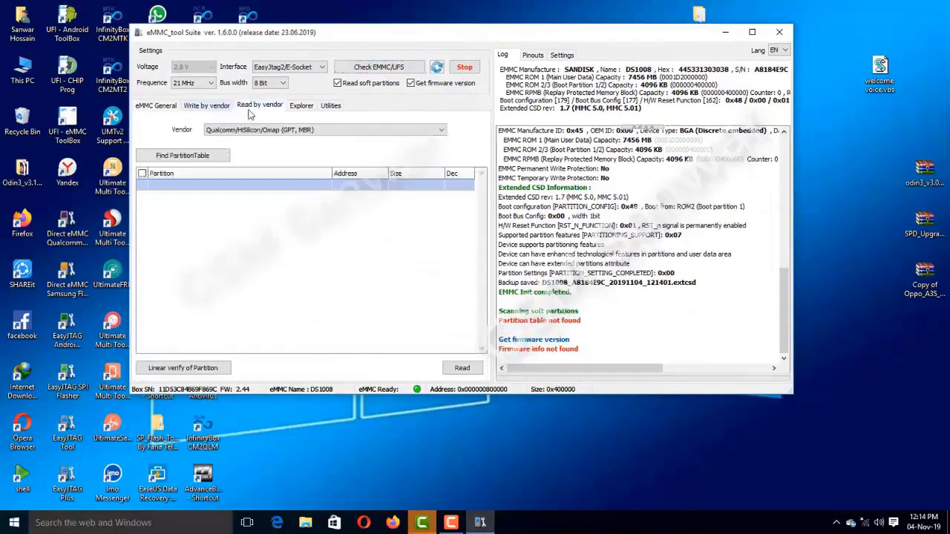
click(256, 130)
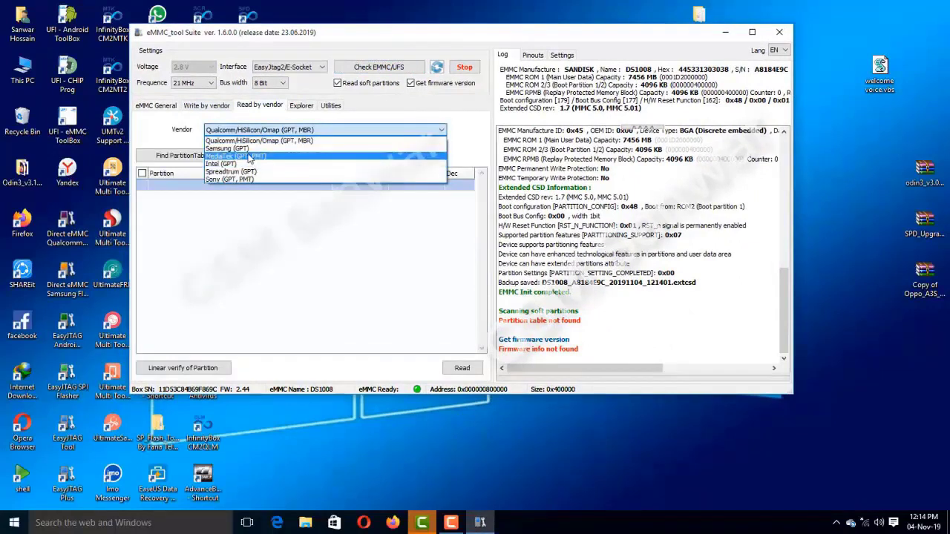
click(250, 157)
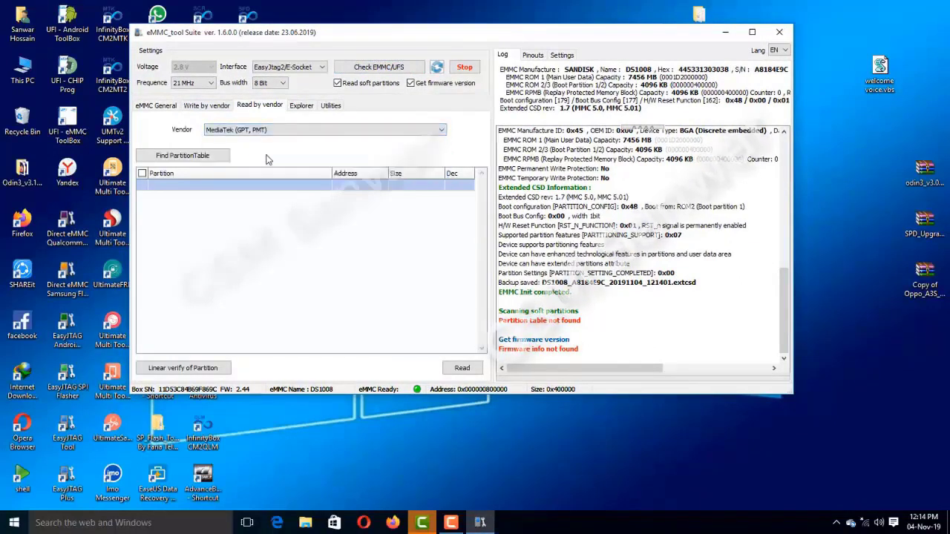
click(172, 158)
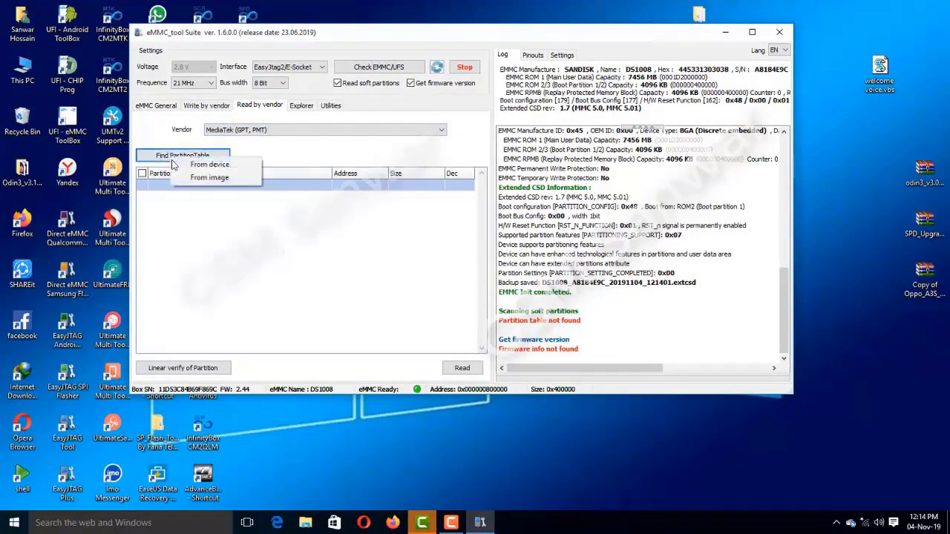
click(209, 165)
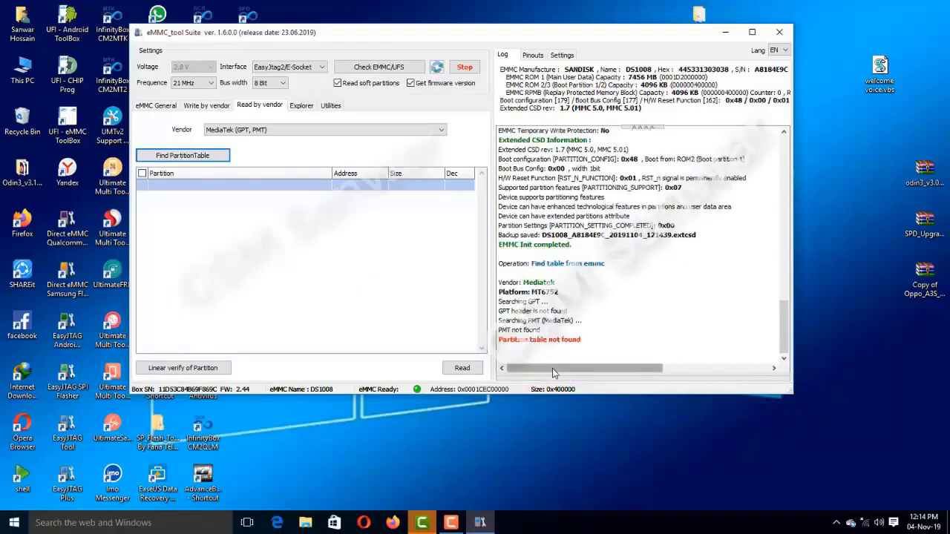
Run the Universal Factory Format on the eMMC's main user data and agree to continue with the custom operation
click(152, 105)
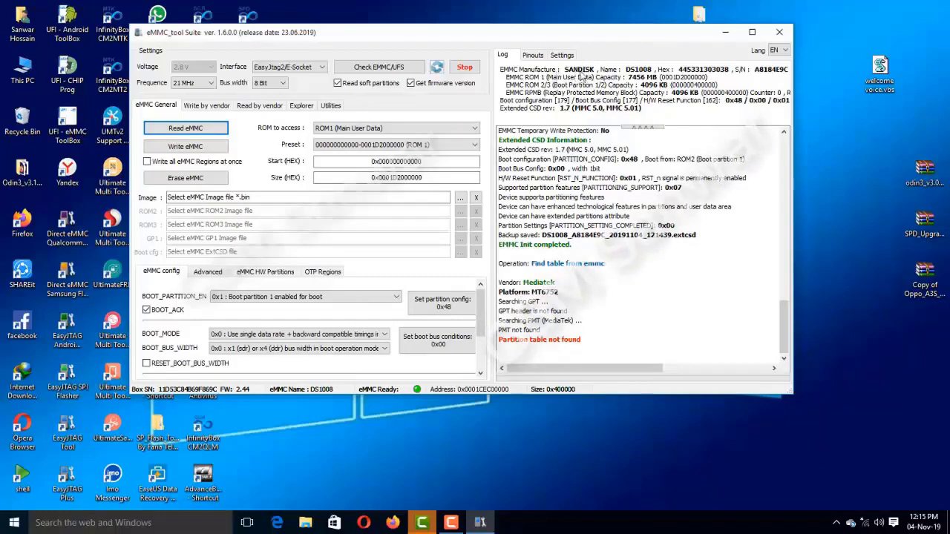
scroll(445, 316, down, 3)
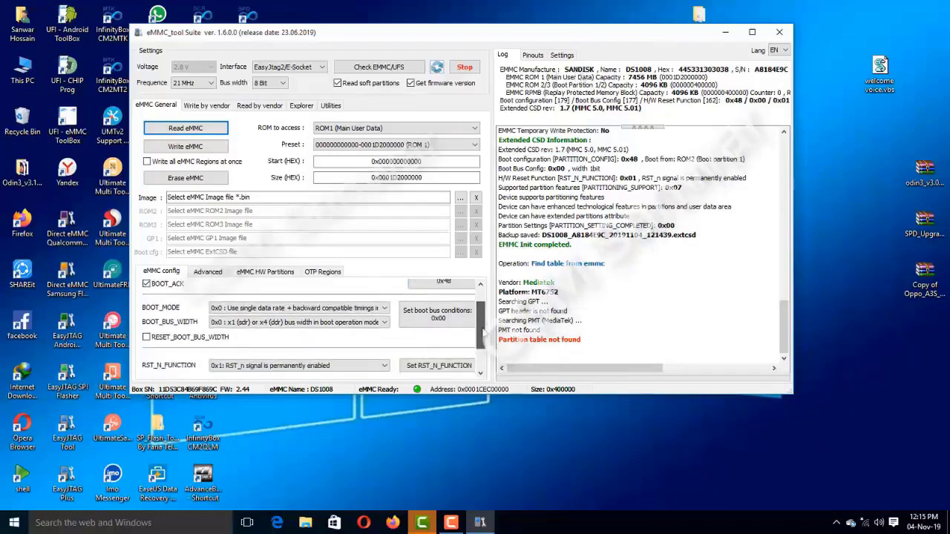
click(210, 272)
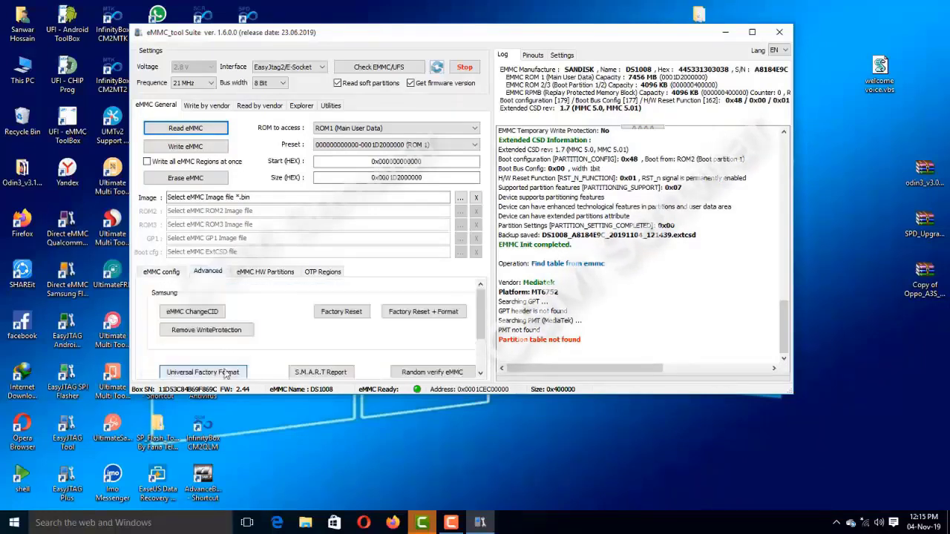
click(228, 373)
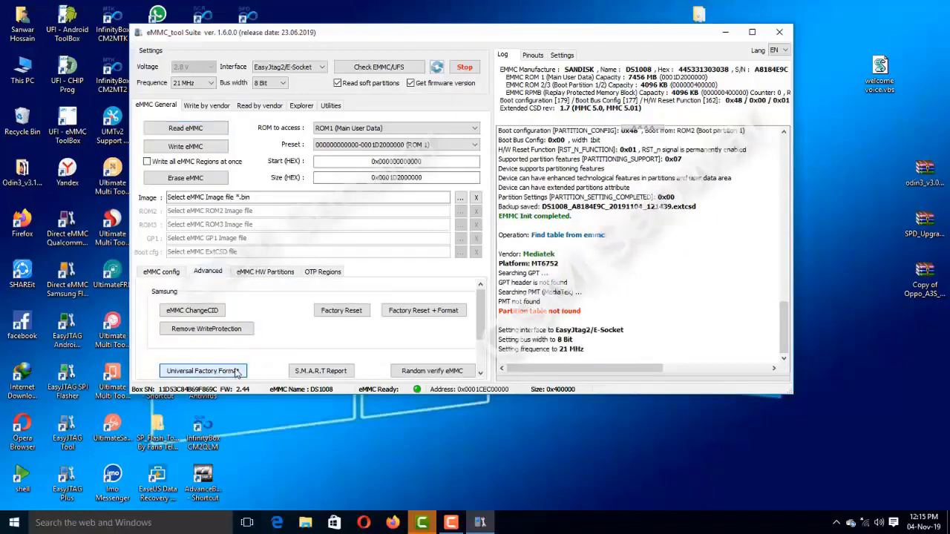
click(501, 285)
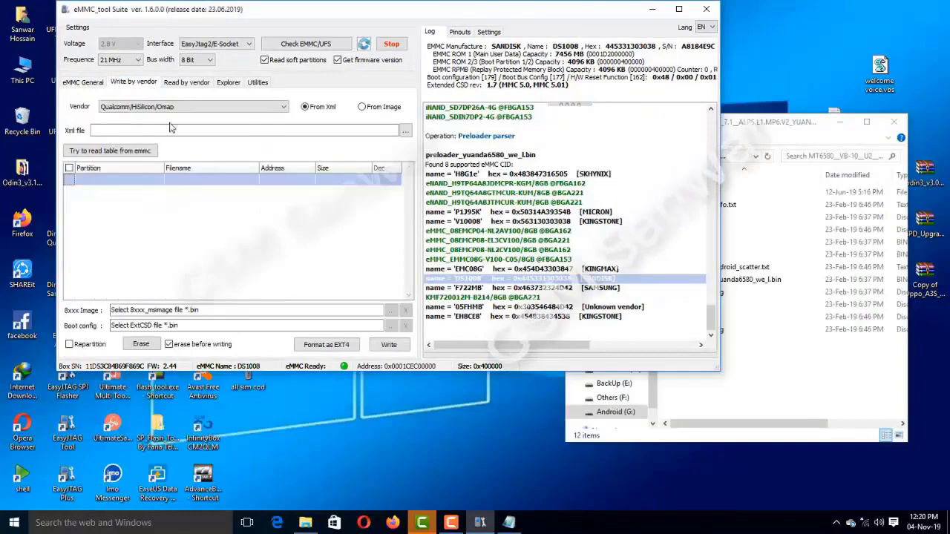
Set the vendor for writing to MediaTek and load MT6580_Android_scatter.txt as the scatter file
click(171, 108)
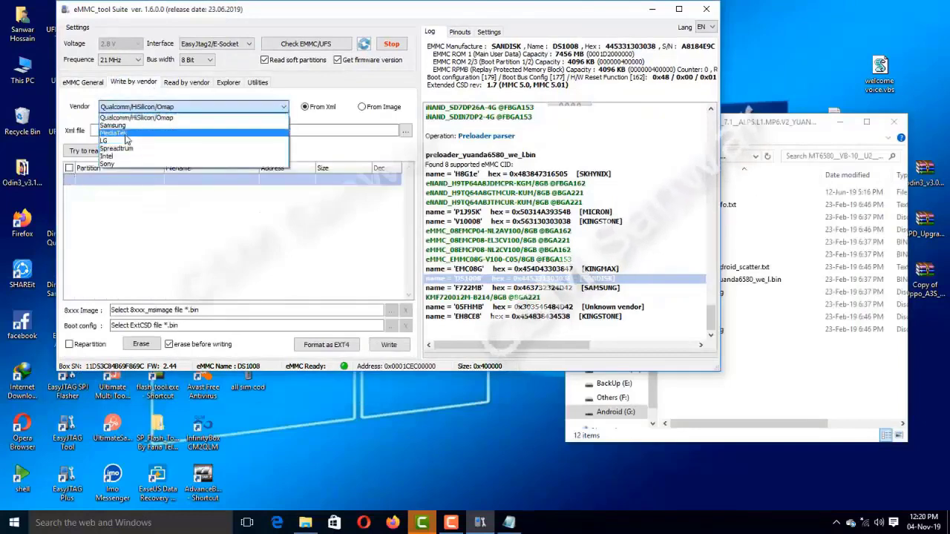
click(124, 134)
click(405, 131)
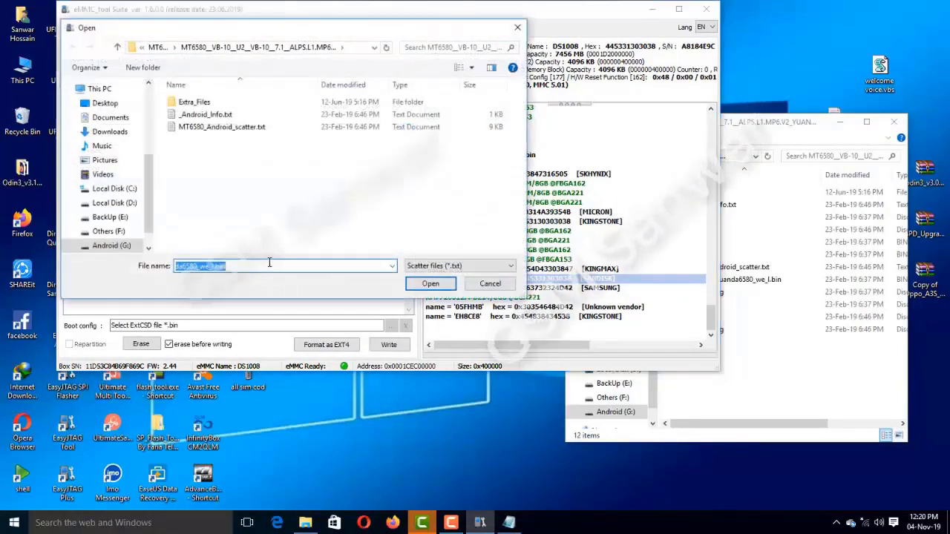
right_click(269, 264)
click(301, 314)
click(430, 283)
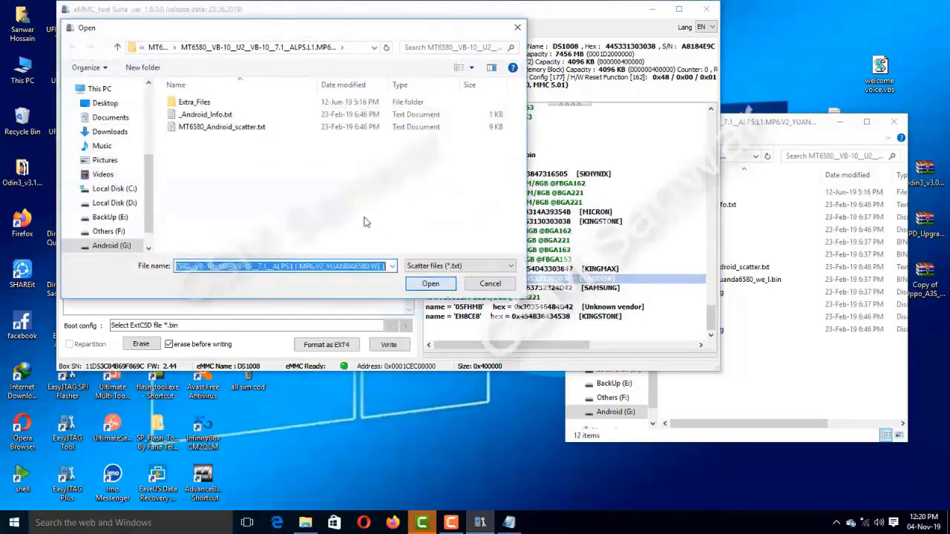
double_click(248, 131)
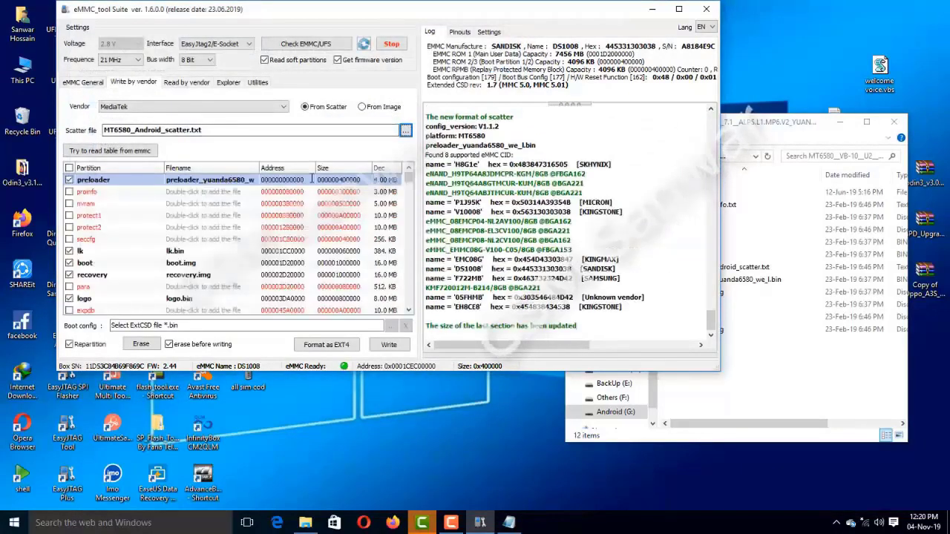
Examine the log for the file name of the latest saved ExtCSD backup
scroll(520, 327, up, 6)
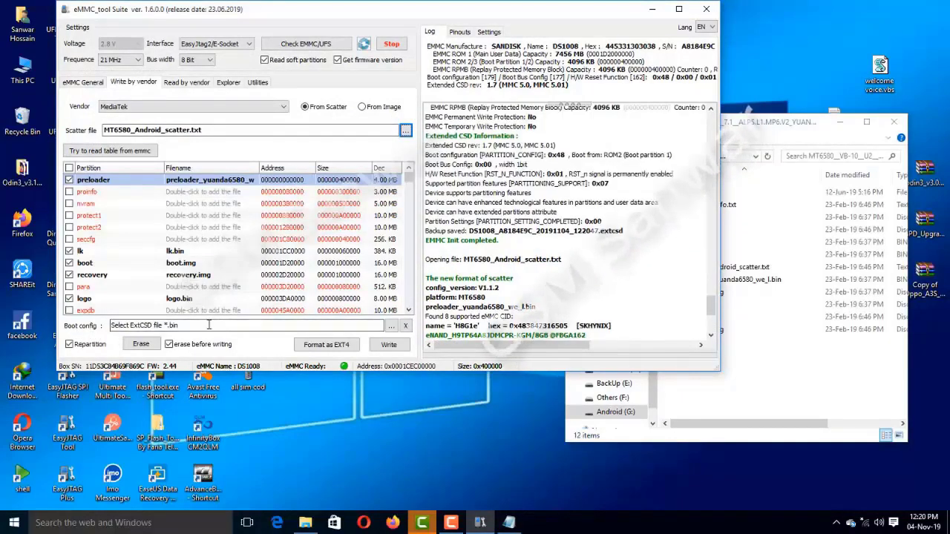
scroll(677, 264, up, 2)
scroll(672, 266, up, 2)
scroll(656, 271, down, 3)
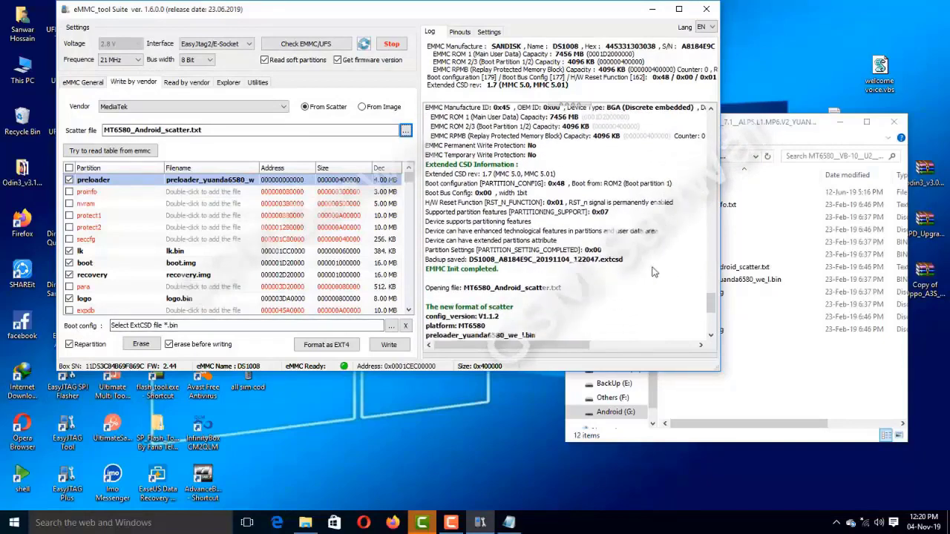
click(575, 260)
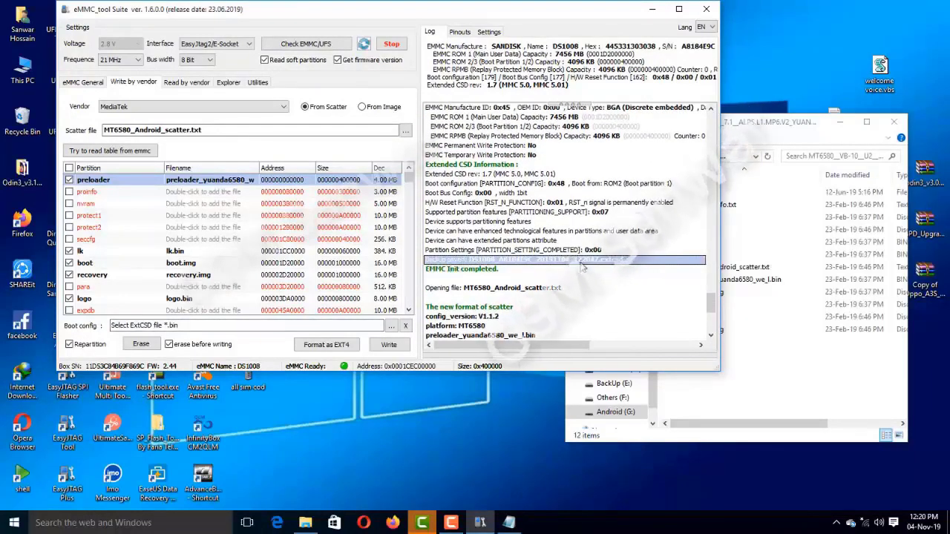
key(Down)
key(Down)
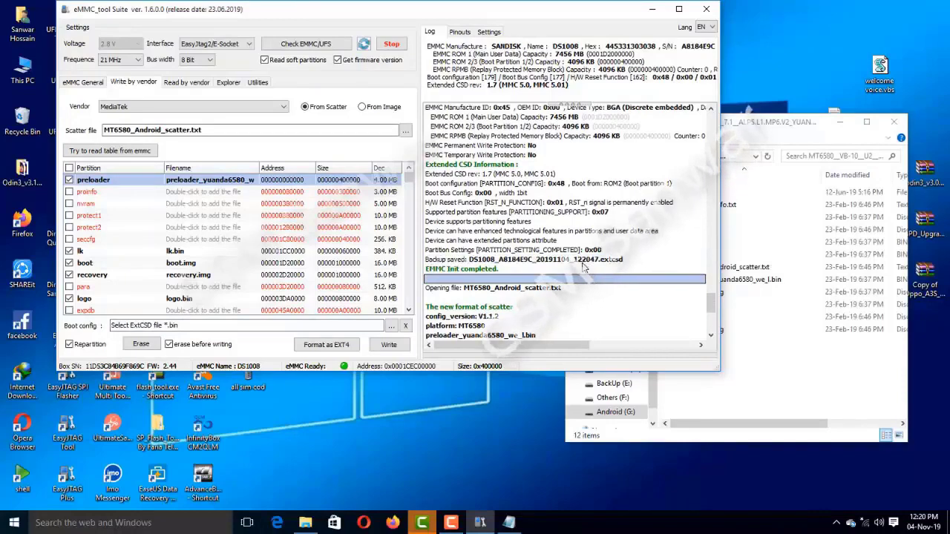
Browse for the boot config file in C:\Program Files\Z3X\EASYJTAGPLUS\Backups\ExtCsd
click(390, 325)
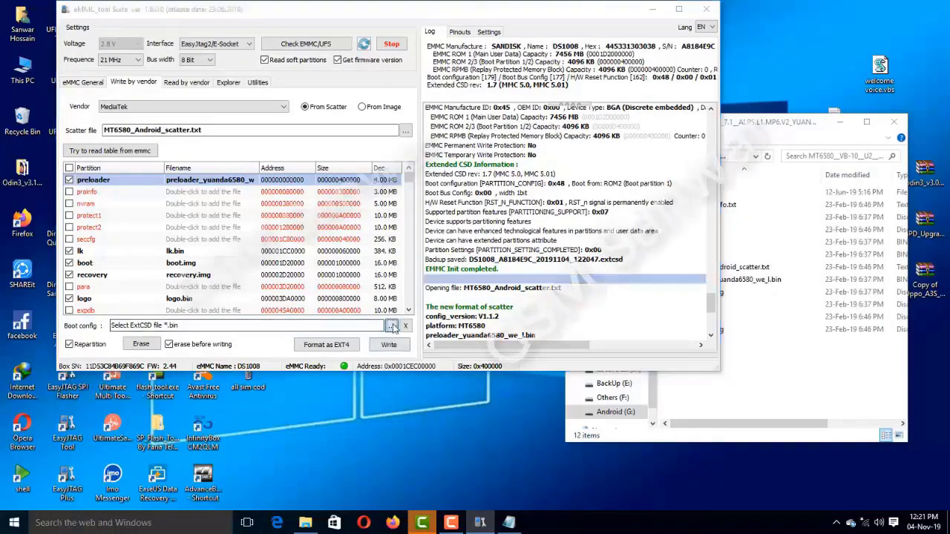
scroll(133, 183, up, 3)
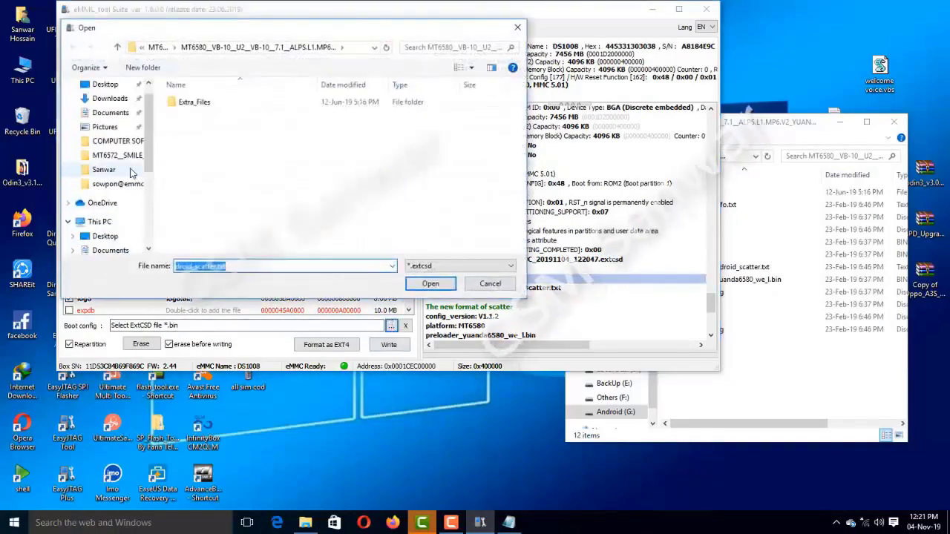
scroll(123, 208, down, 4)
click(113, 189)
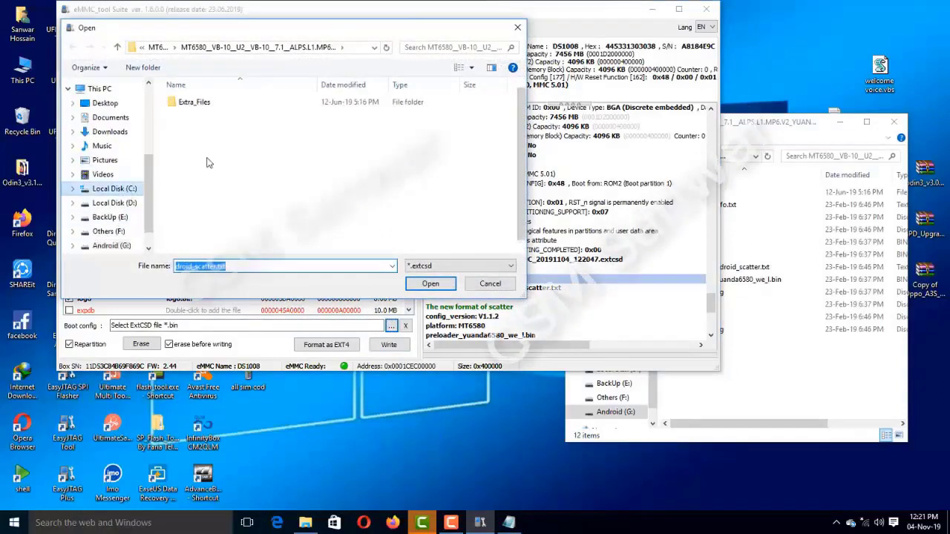
double_click(200, 188)
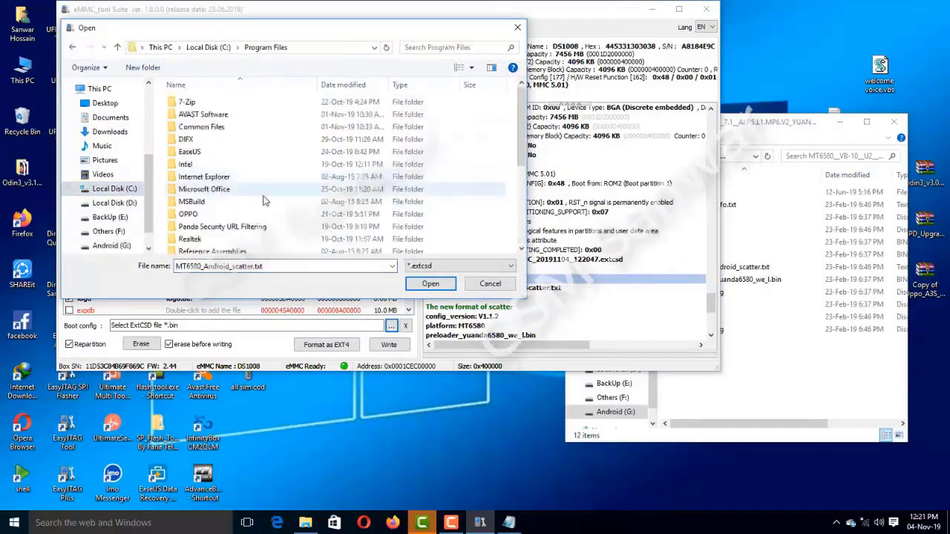
scroll(229, 240, down, 4)
double_click(215, 244)
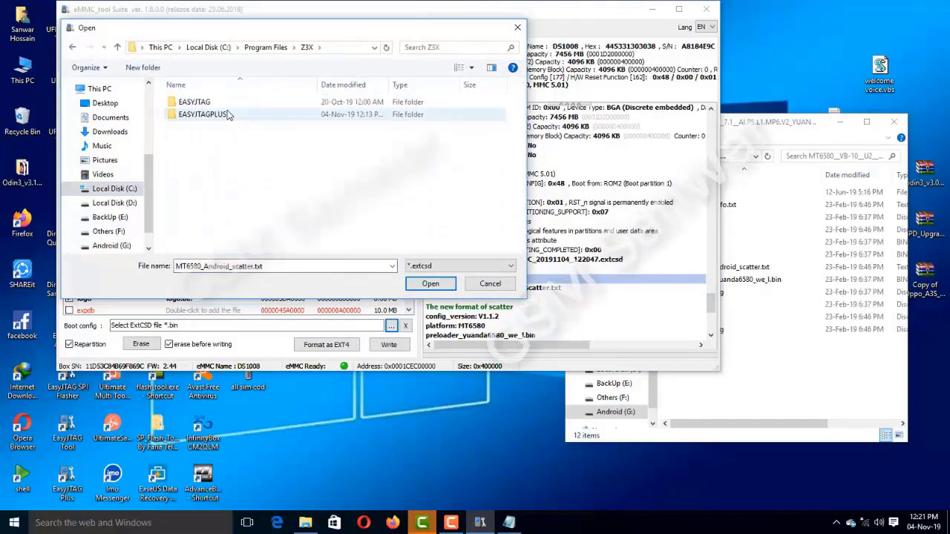
double_click(230, 115)
double_click(229, 102)
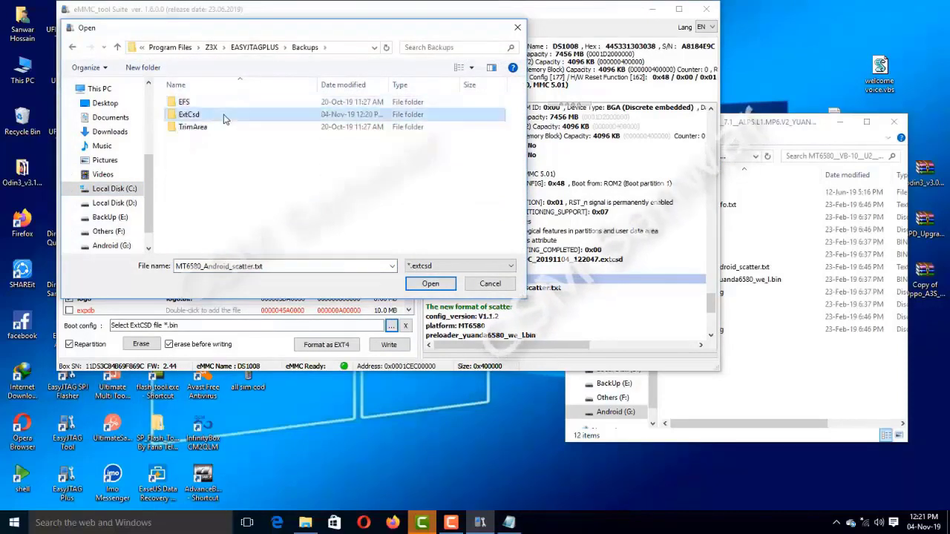
double_click(228, 114)
Search the ExtCsd folder for 122047 and load DS1008_A8184E9C_20191104_122047.extcsd as the boot config
click(448, 46)
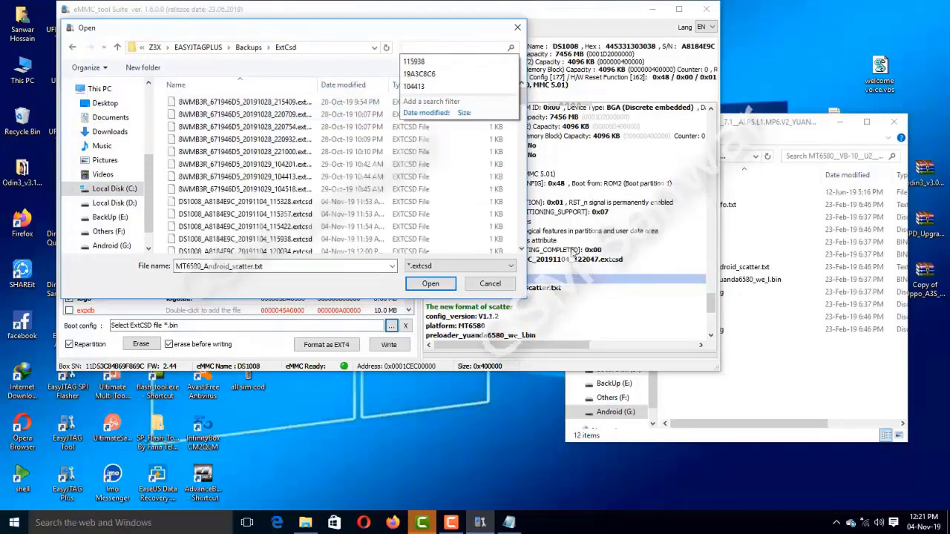
text(1220)
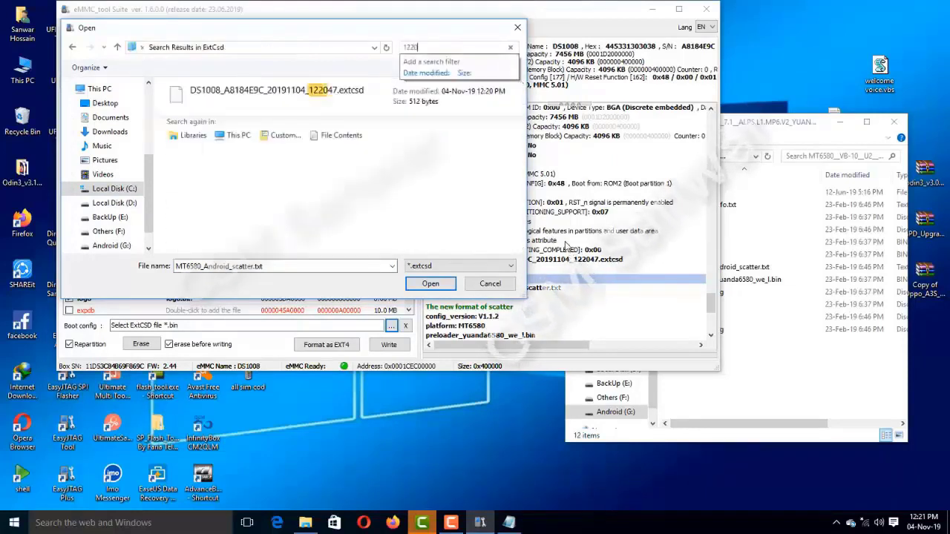
text(47)
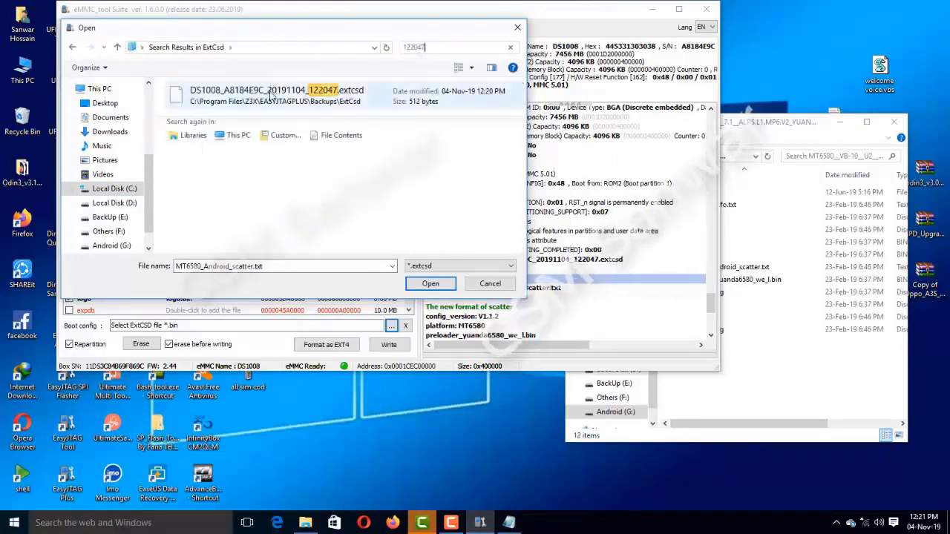
double_click(271, 93)
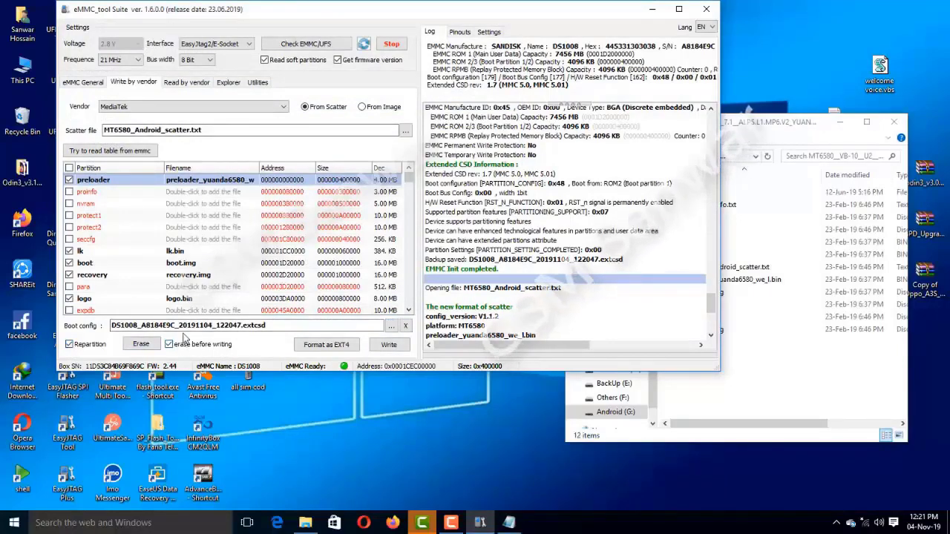
Try to write the checked scatter partitions and boot config to the eMMC, and stop the operation during the system partition
click(389, 346)
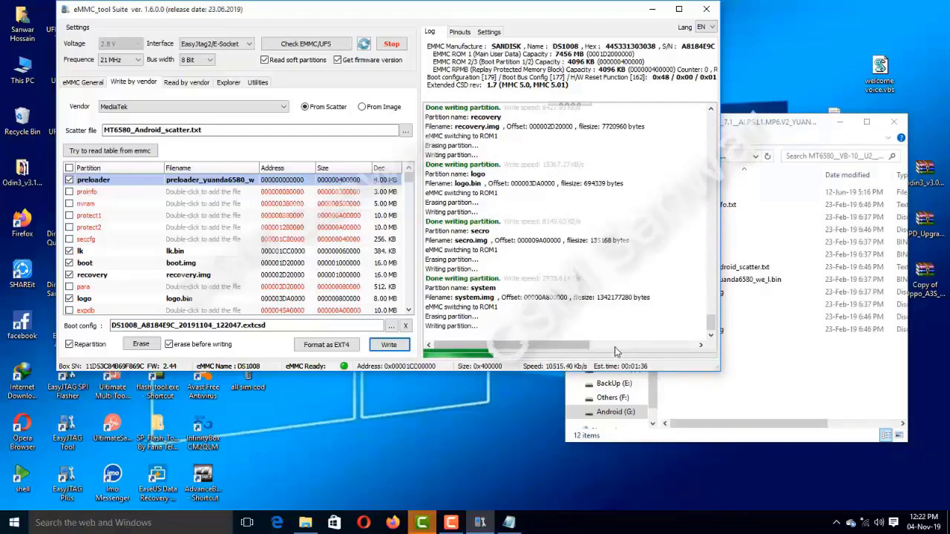
right_click(771, 21)
click(788, 49)
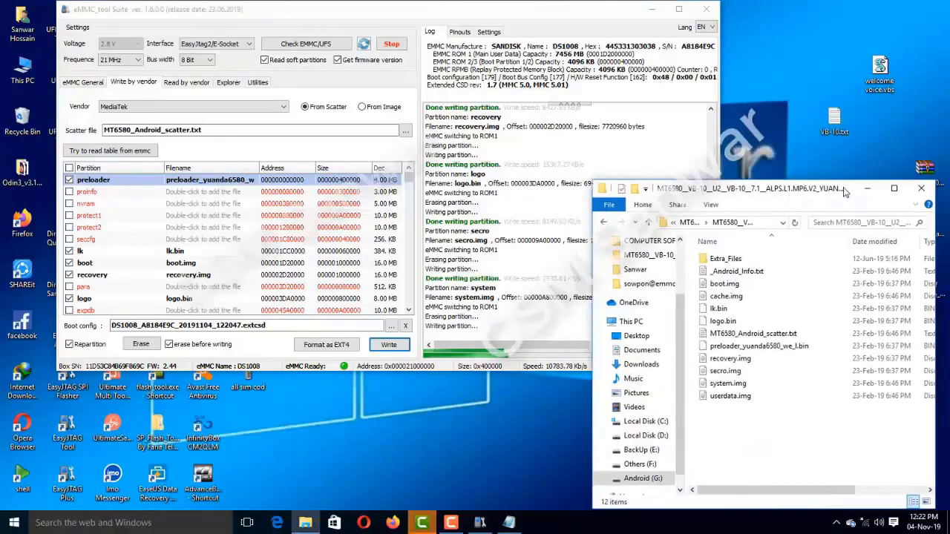
drag(508, 11, 529, 17)
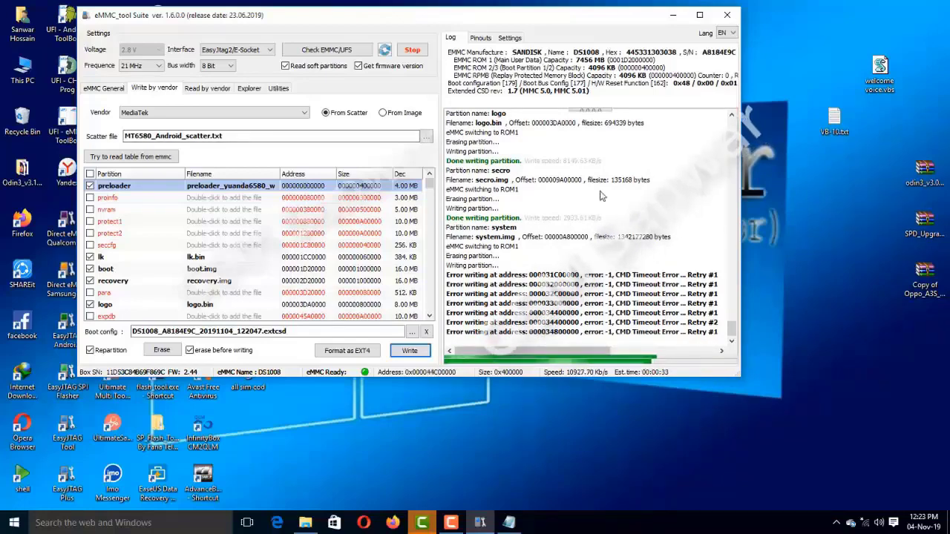
click(411, 49)
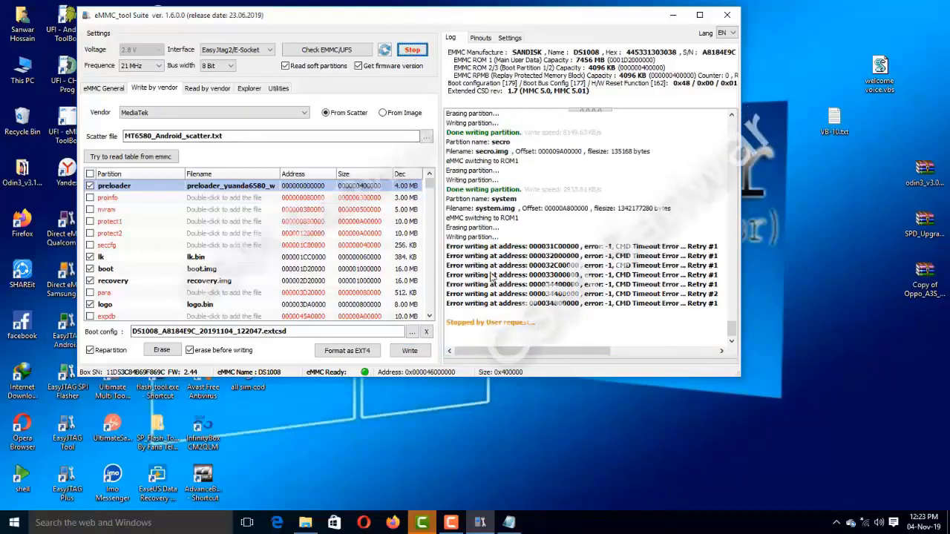
Run the Universal Factory Format on the eMMC and accept the damage warning
click(104, 89)
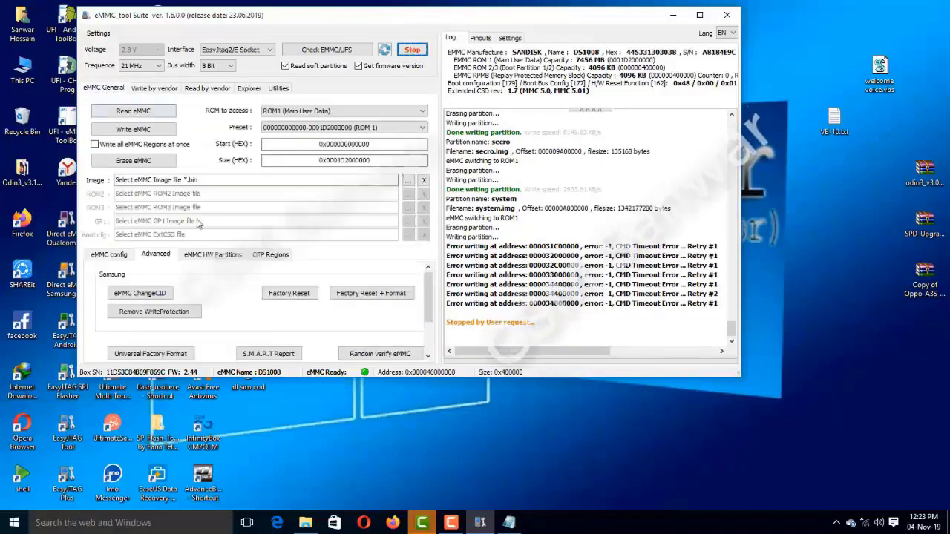
click(180, 354)
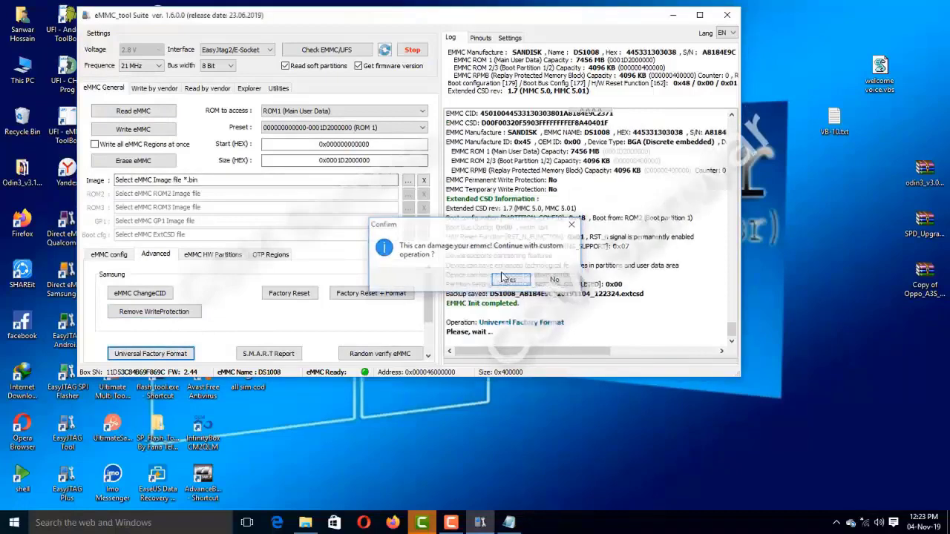
click(505, 279)
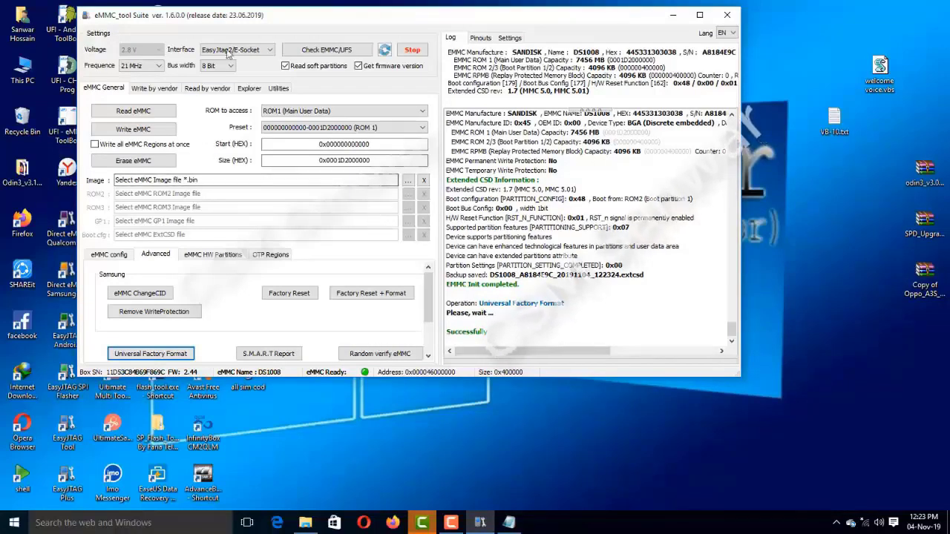
drag(241, 19, 249, 12)
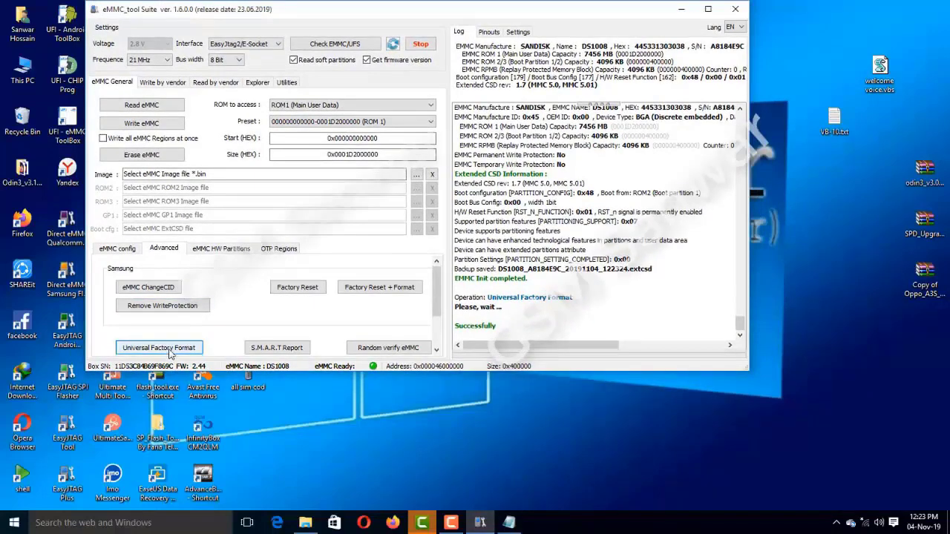
Read the GP partition sizes from the ExtCSD backup DS1008_A8184E9C_20191104_122619.extcsd, finding it with a search for 122619
click(210, 253)
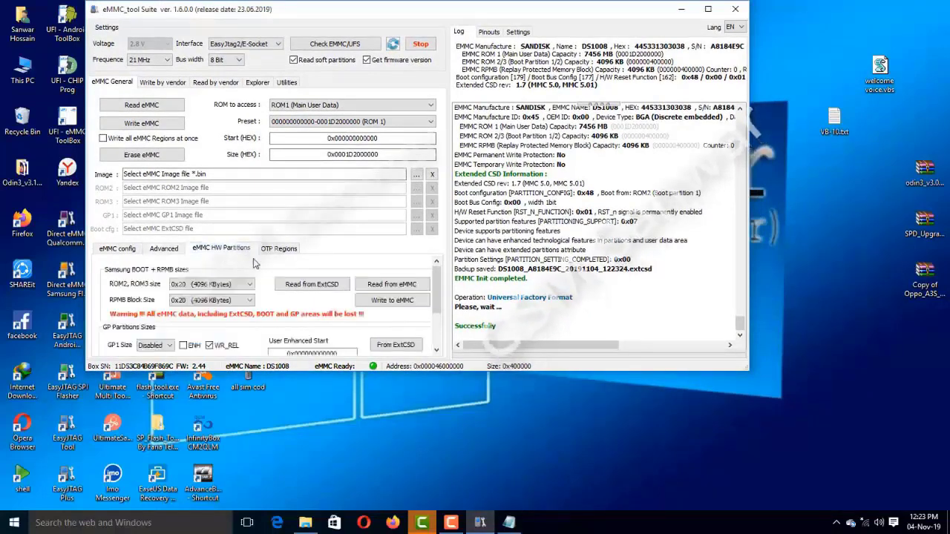
scroll(438, 297, down, 2)
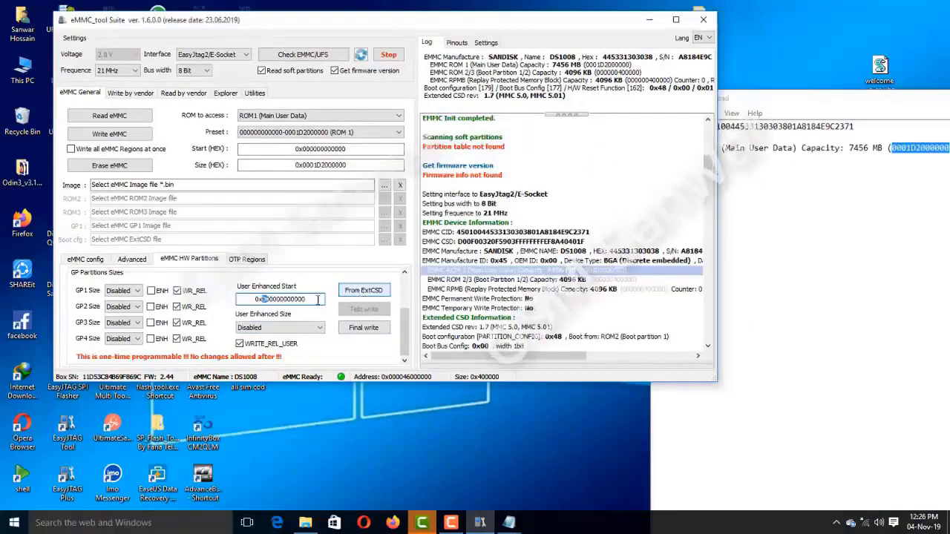
click(355, 295)
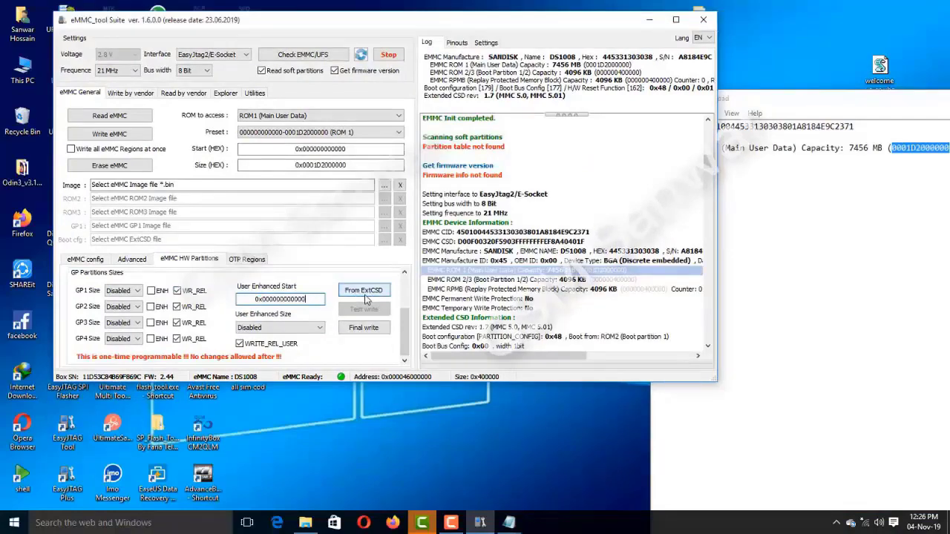
click(362, 296)
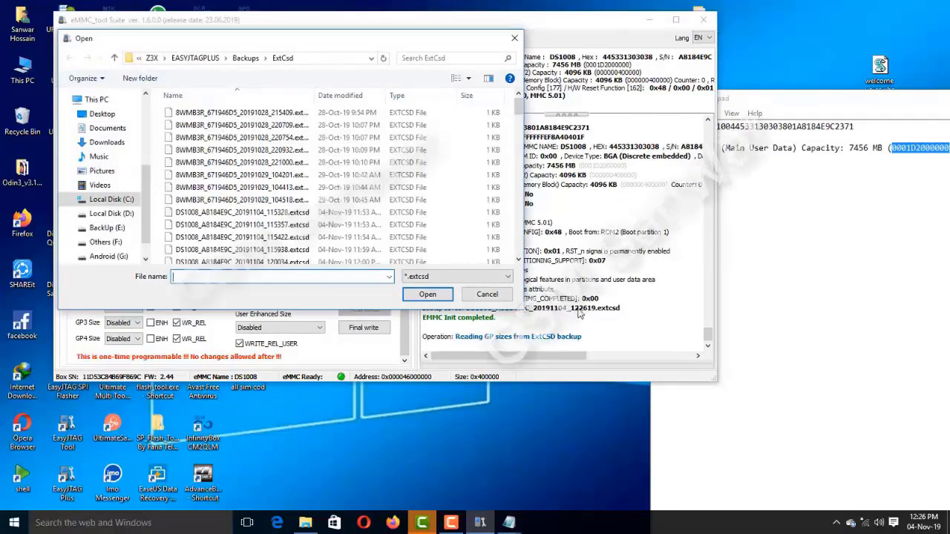
click(428, 61)
text(12)
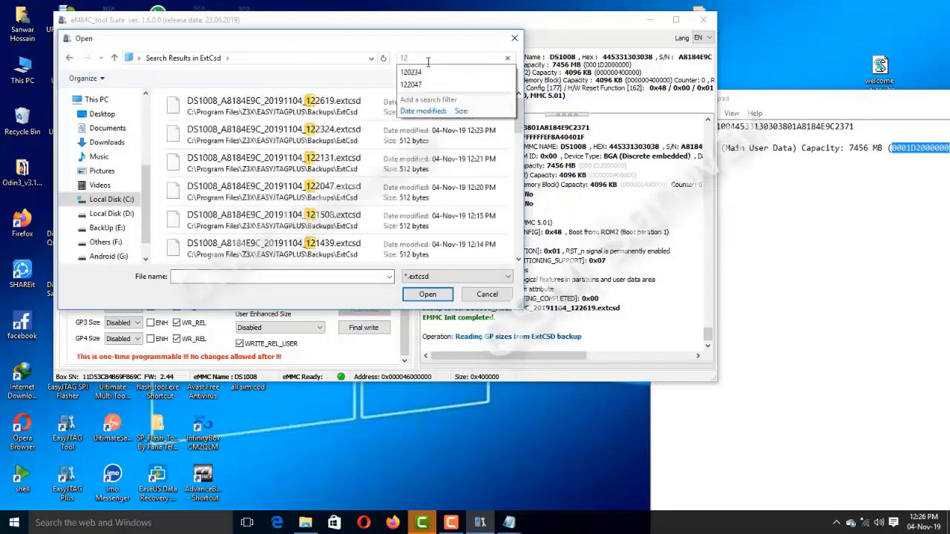
text(2)
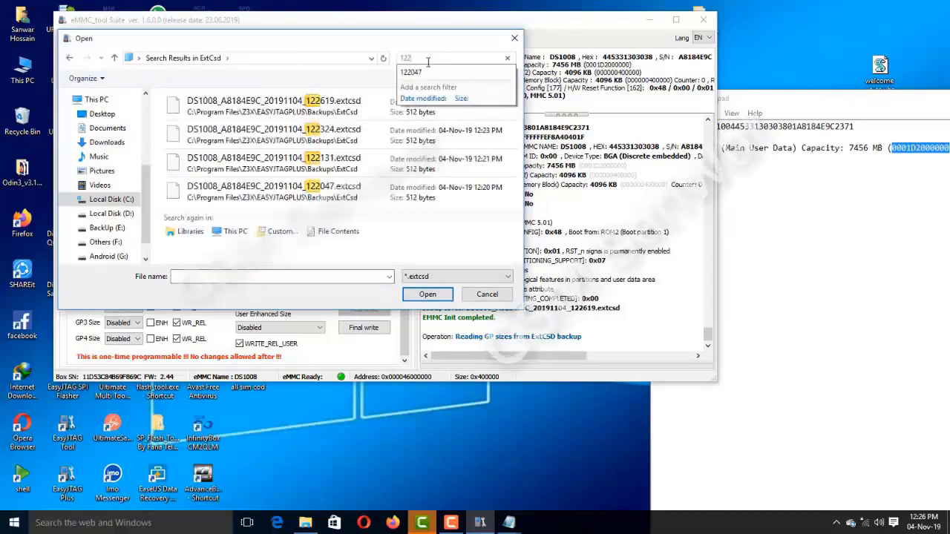
text(619)
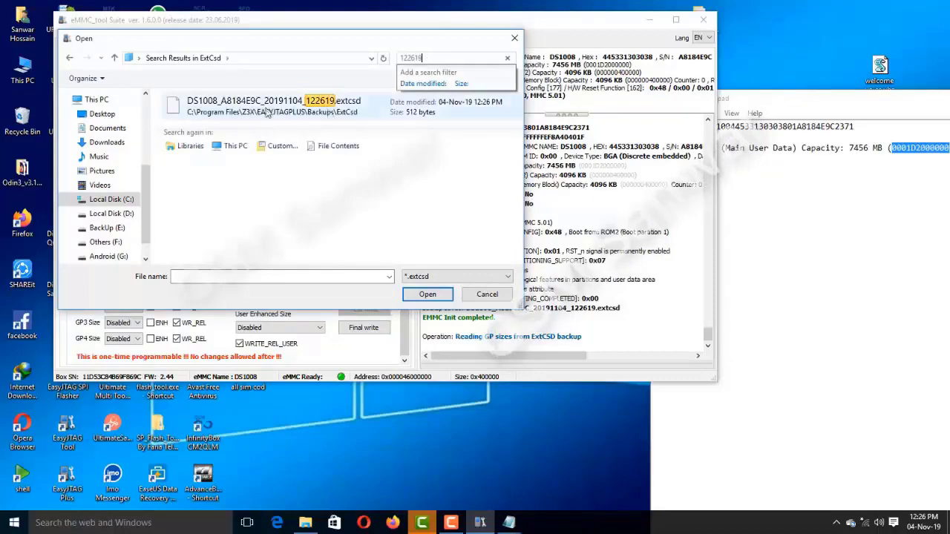
double_click(264, 107)
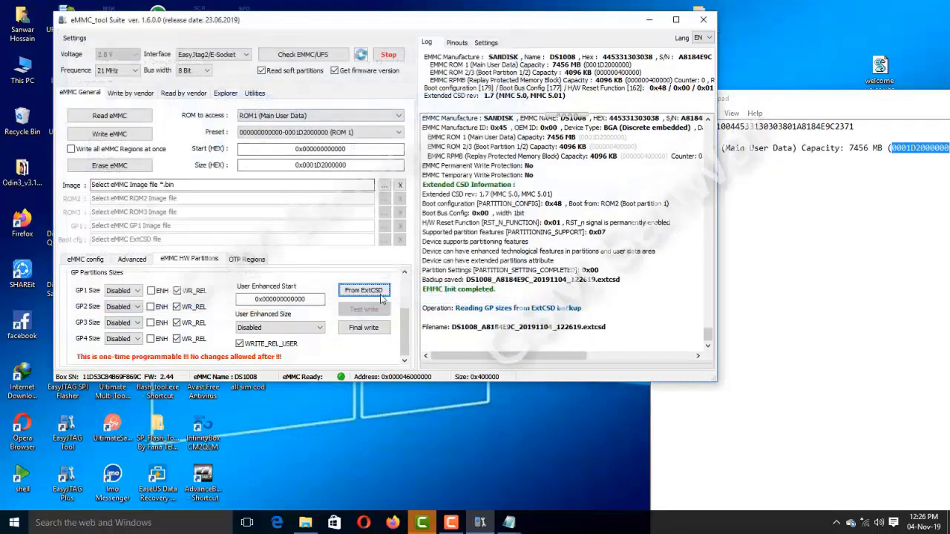
Perform the final write of the GP partition sizes to the eMMC and accept the zero-size warning
click(375, 332)
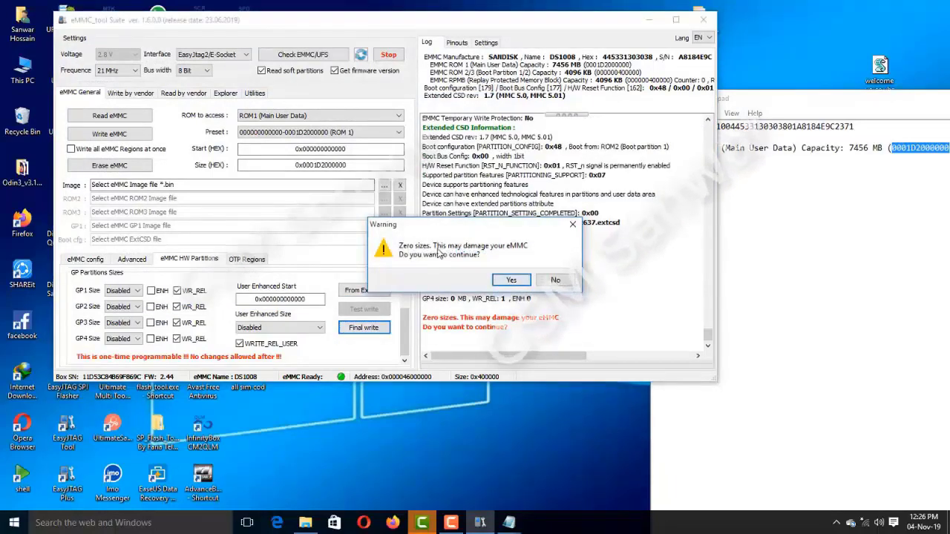
click(498, 282)
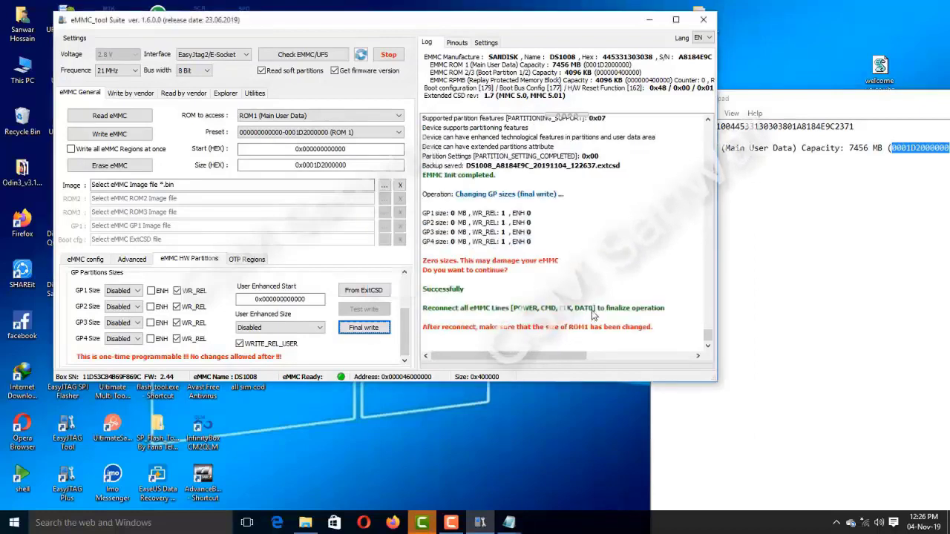
click(468, 290)
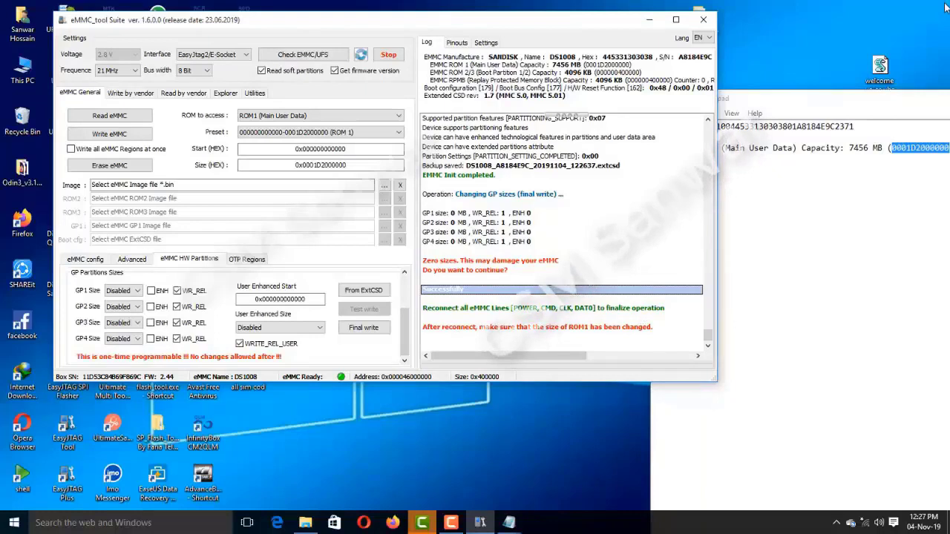
Turn off reading of soft partitions and firmware version, and check the eMMC again
click(310, 72)
click(312, 73)
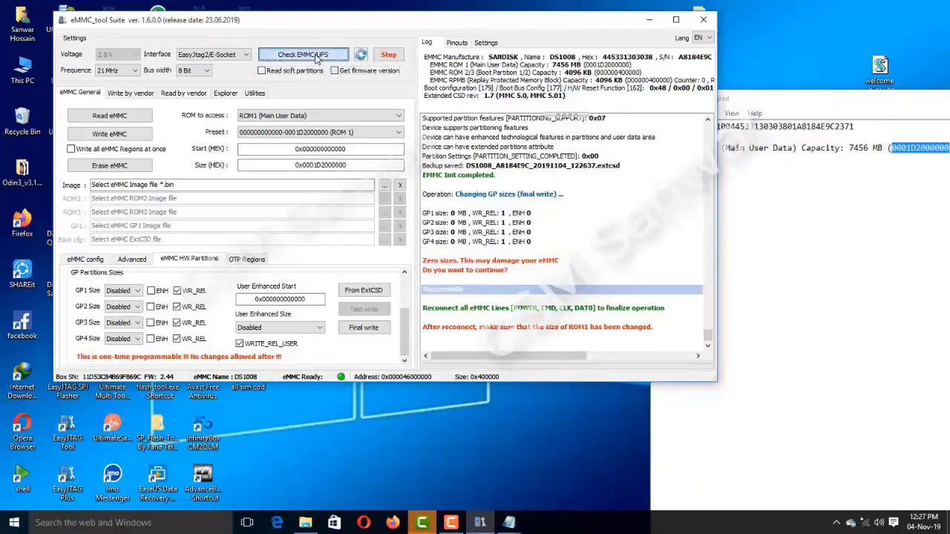
click(317, 59)
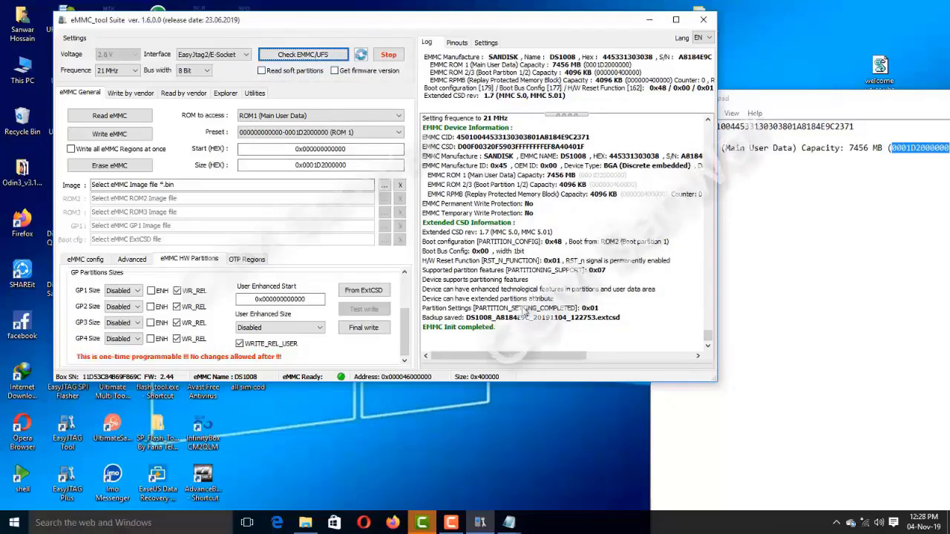
click(334, 71)
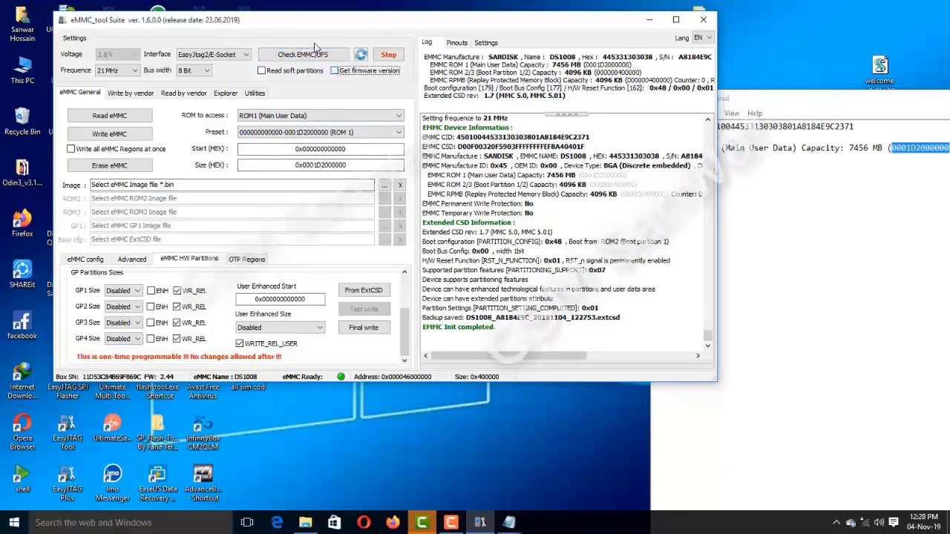
click(314, 55)
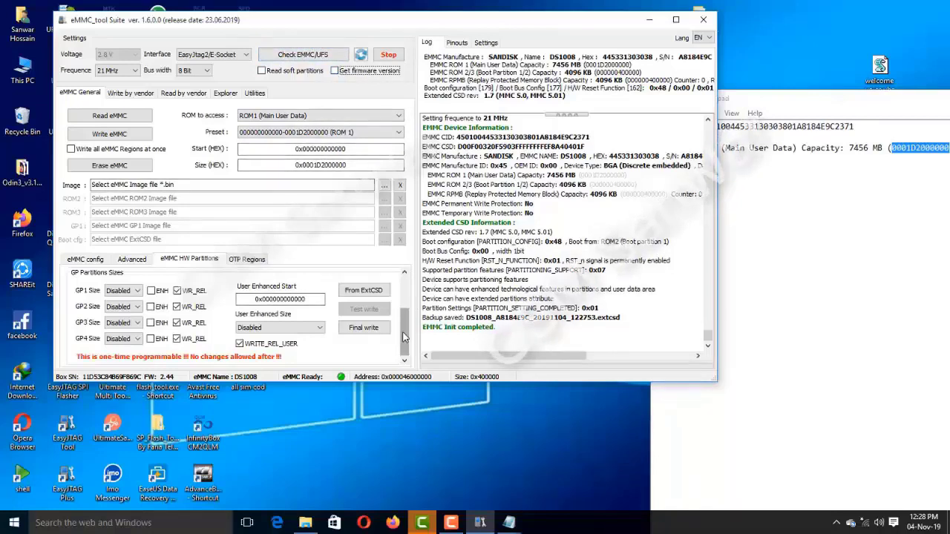
Open the scatter file selection for a MediaTek write by vendor
scroll(405, 338, up, 3)
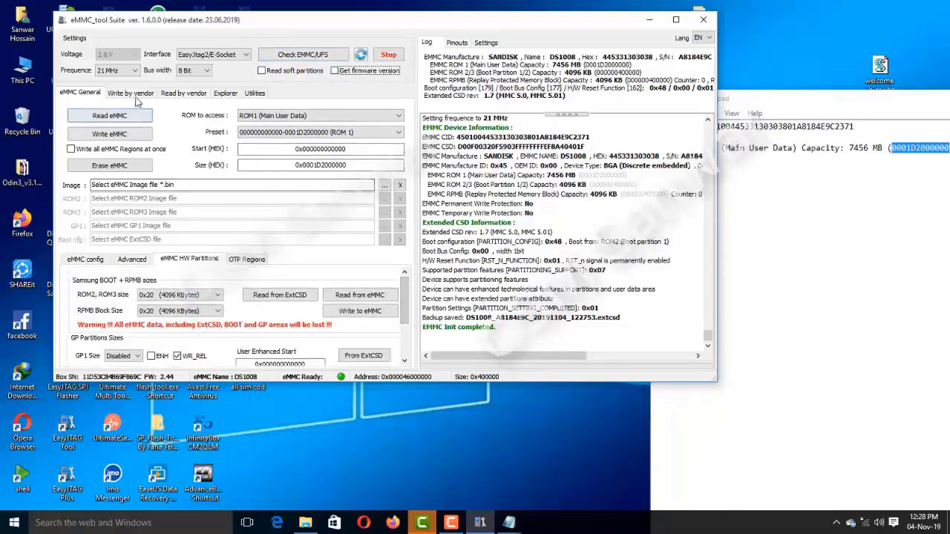
click(135, 97)
scroll(156, 119, down, 1)
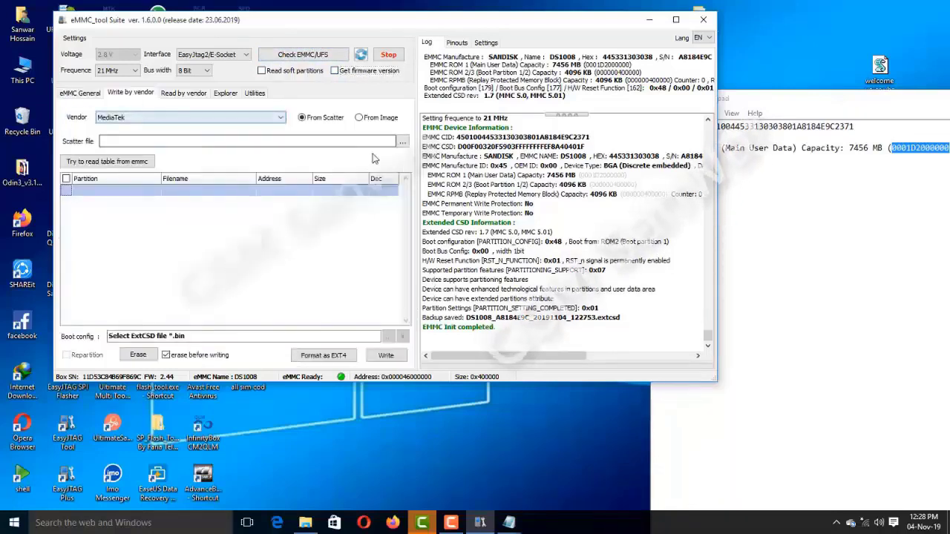
click(402, 141)
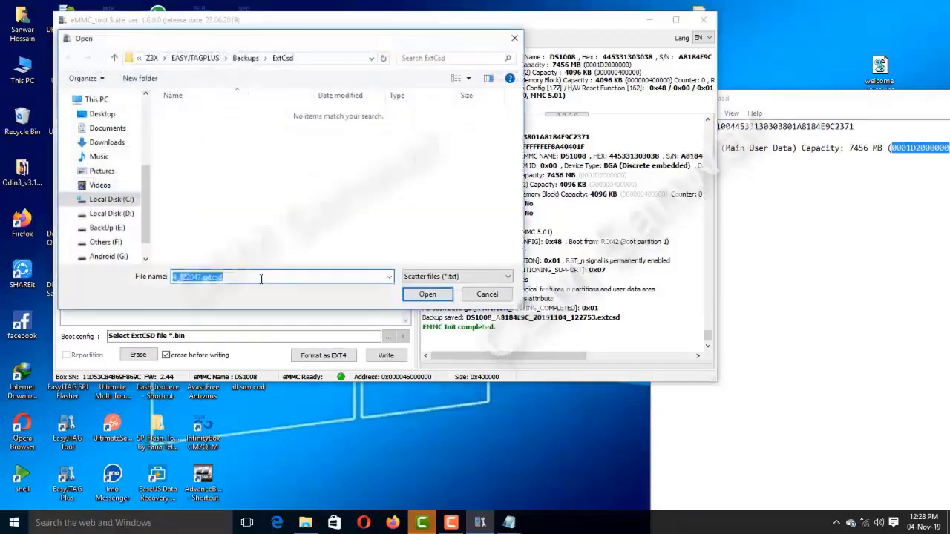
right_click(261, 278)
click(307, 331)
click(881, 236)
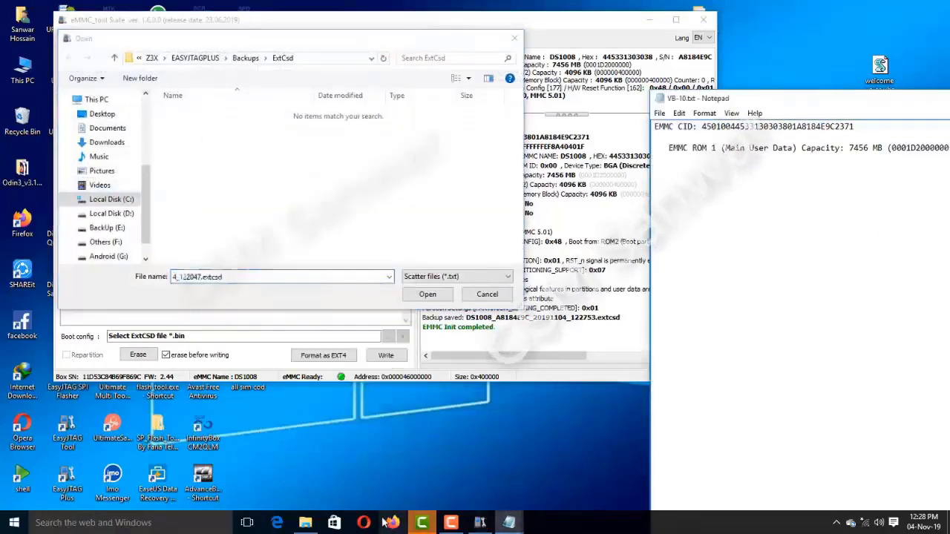
Switch to File Explorer and copy the path of the MT6580 VB-10 firmware folder
click(305, 523)
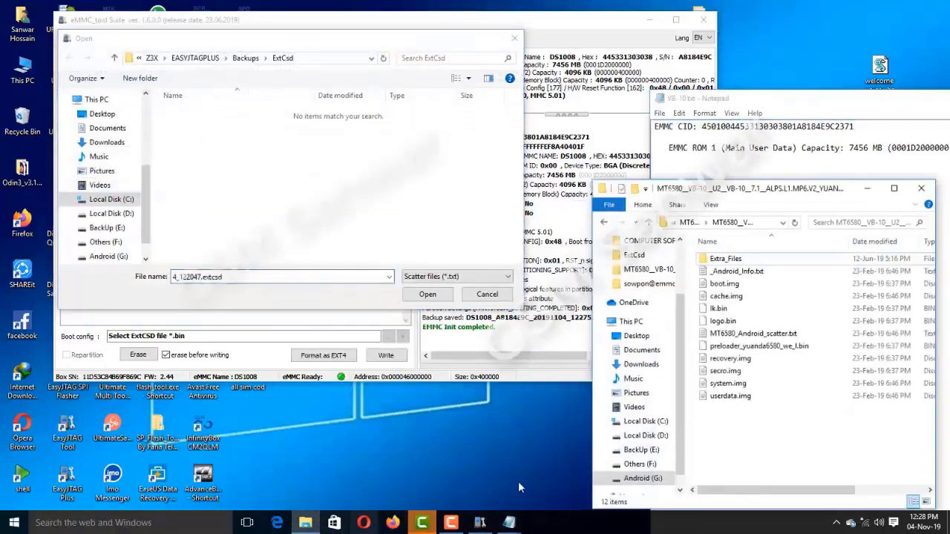
click(769, 224)
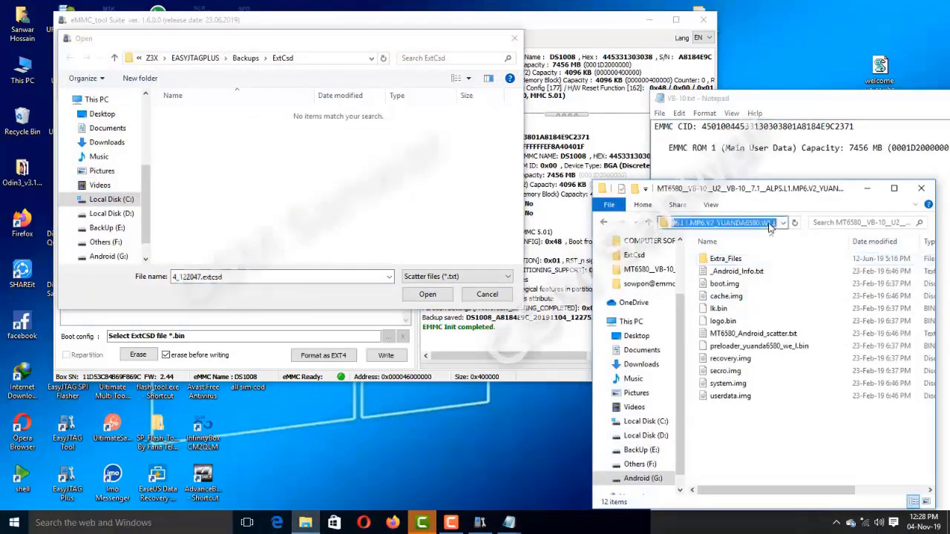
right_click(768, 225)
click(794, 260)
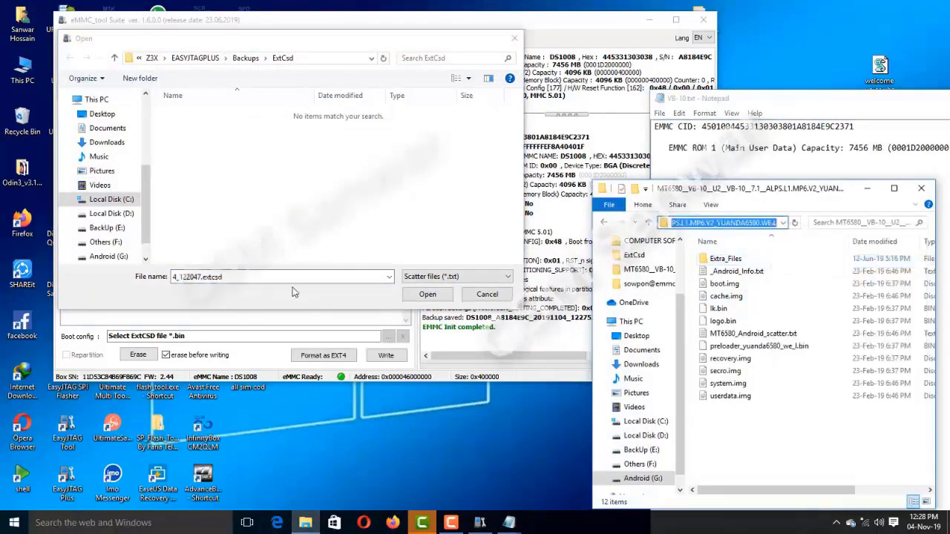
Go to the copied firmware folder path in the file selection and load MT6580_Android_scatter.txt as the scatter file
click(271, 277)
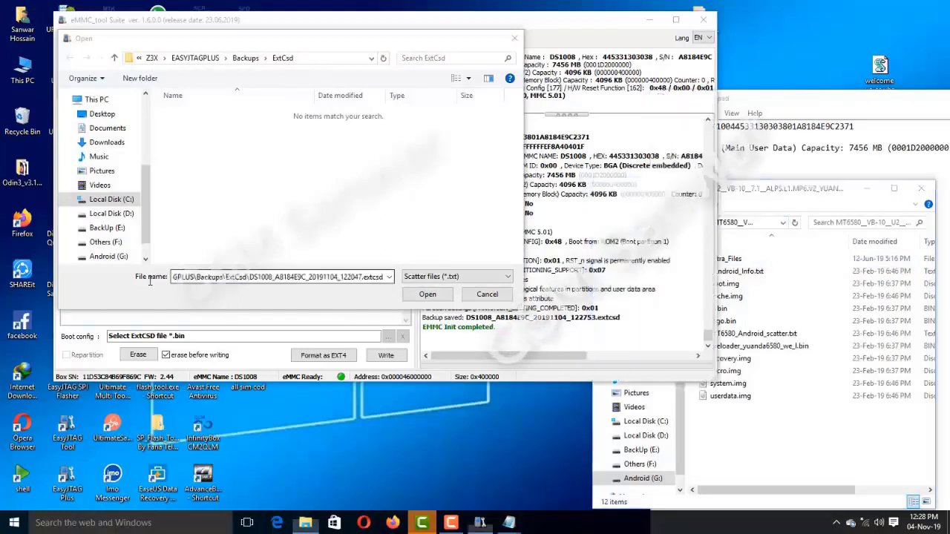
click(210, 274)
key(ctrl+a)
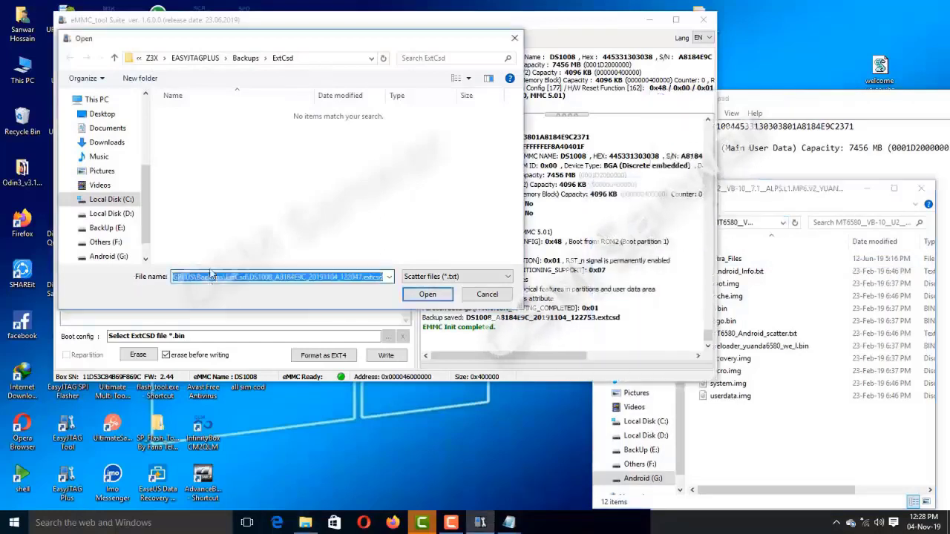
key(ctrl+v)
click(426, 295)
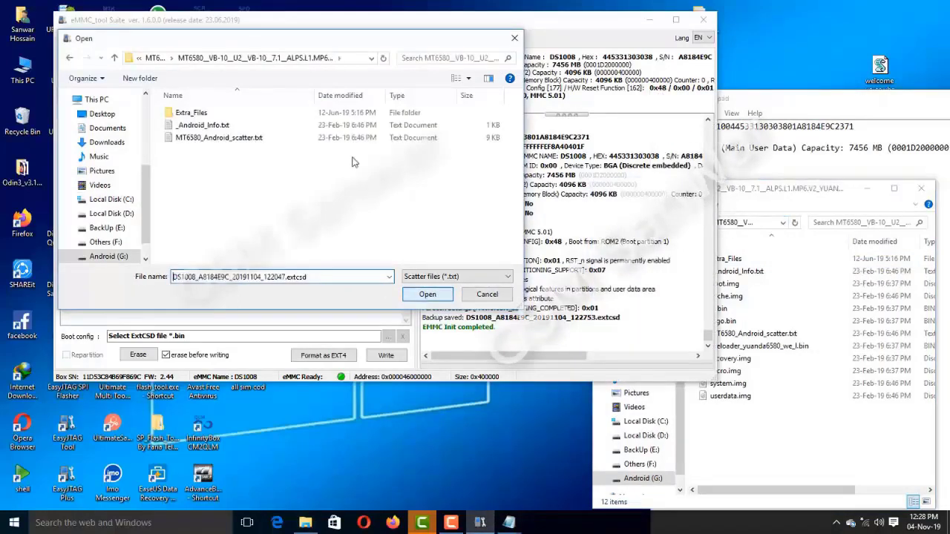
double_click(308, 138)
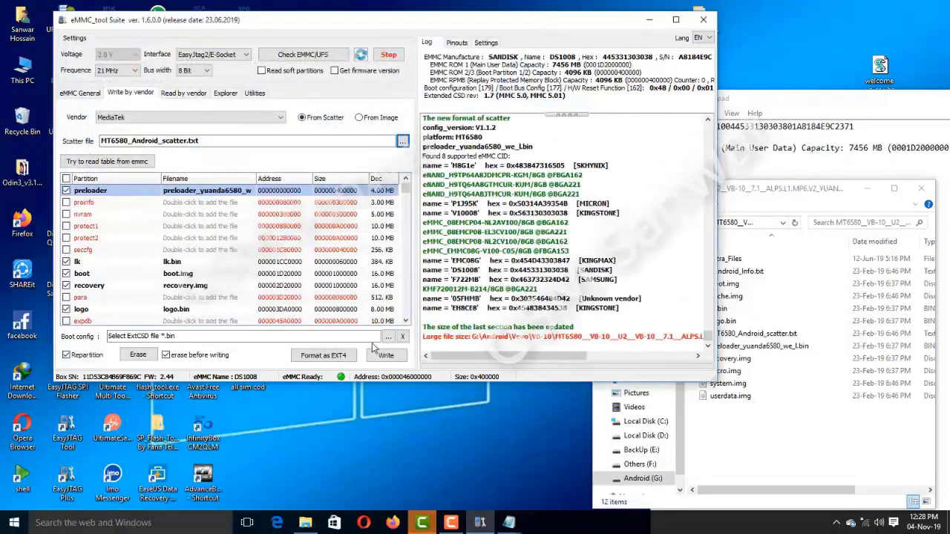
Close the boot config file selection and examine the log for the newest ExtCSD backup's file name
click(387, 336)
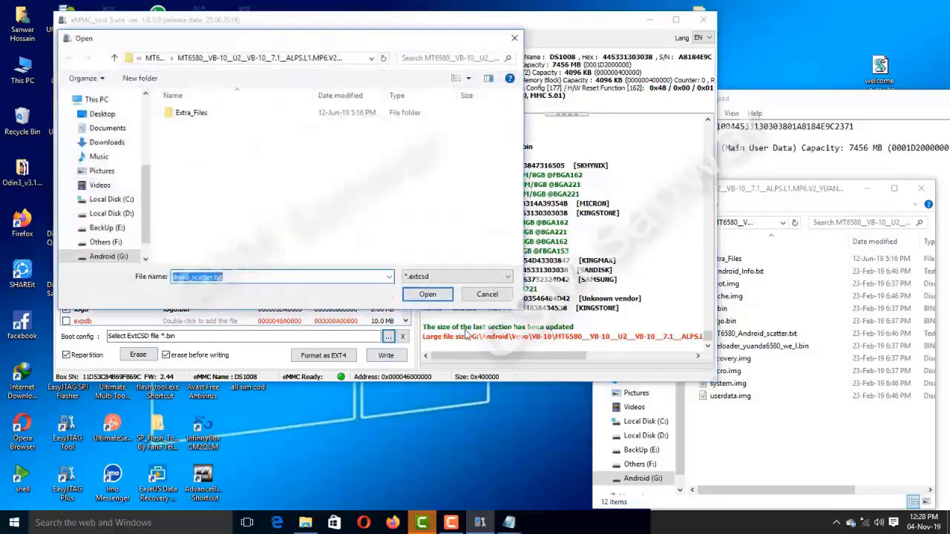
click(514, 38)
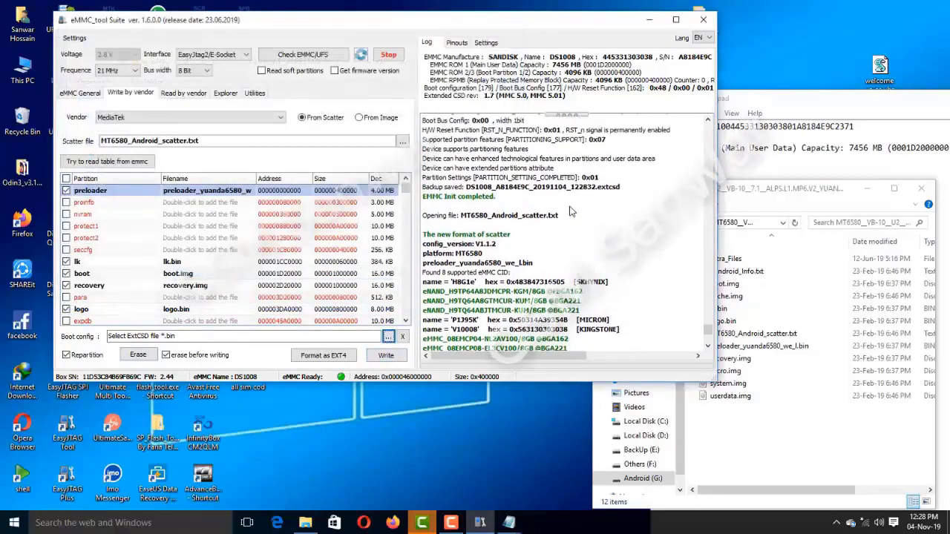
scroll(570, 212, up, 1)
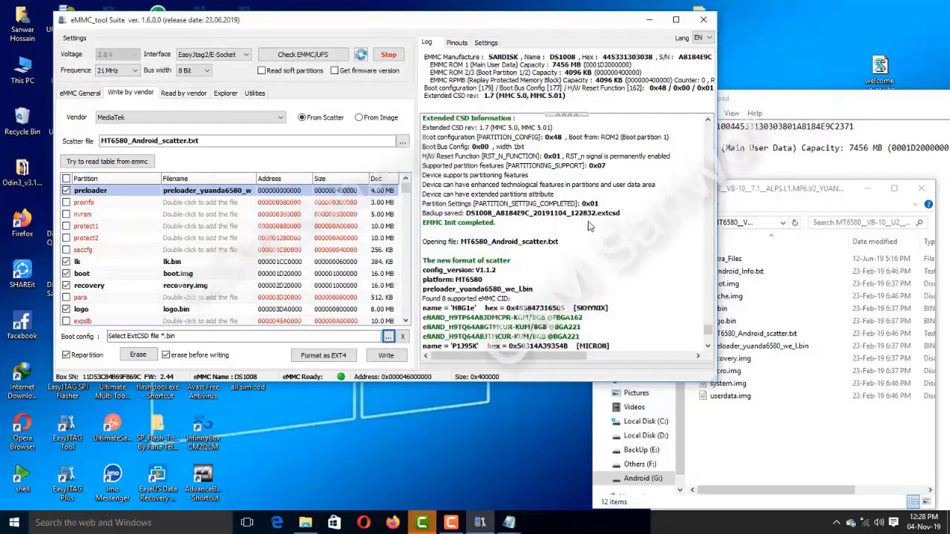
Open the boot config file selection and go to C:\Program Files\Z3X\EASYJTAGPLUS\Backups\ExtCsd
click(388, 336)
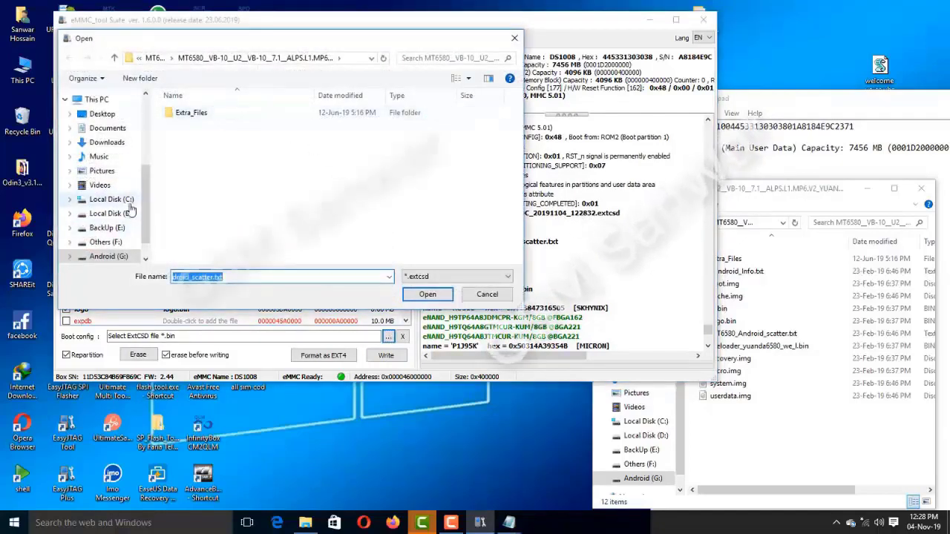
click(126, 202)
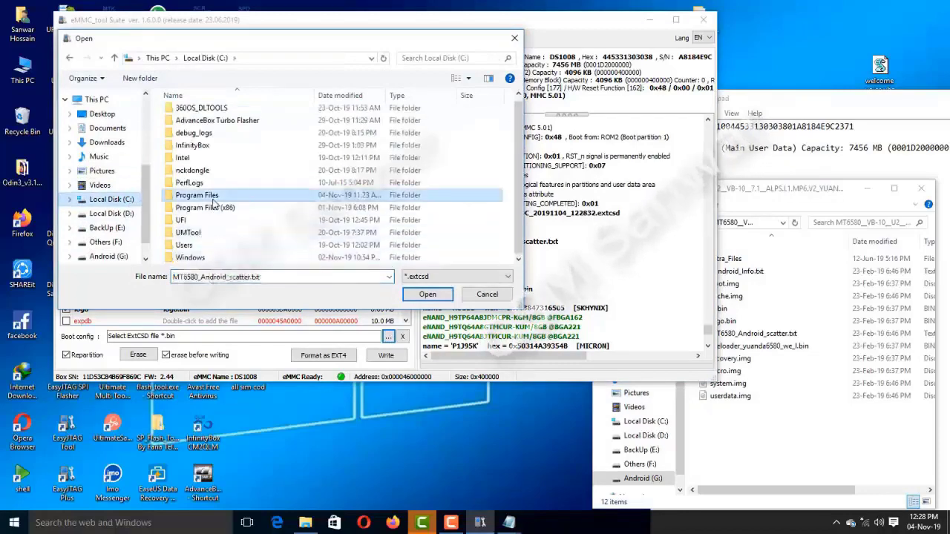
double_click(213, 197)
double_click(210, 258)
click(221, 126)
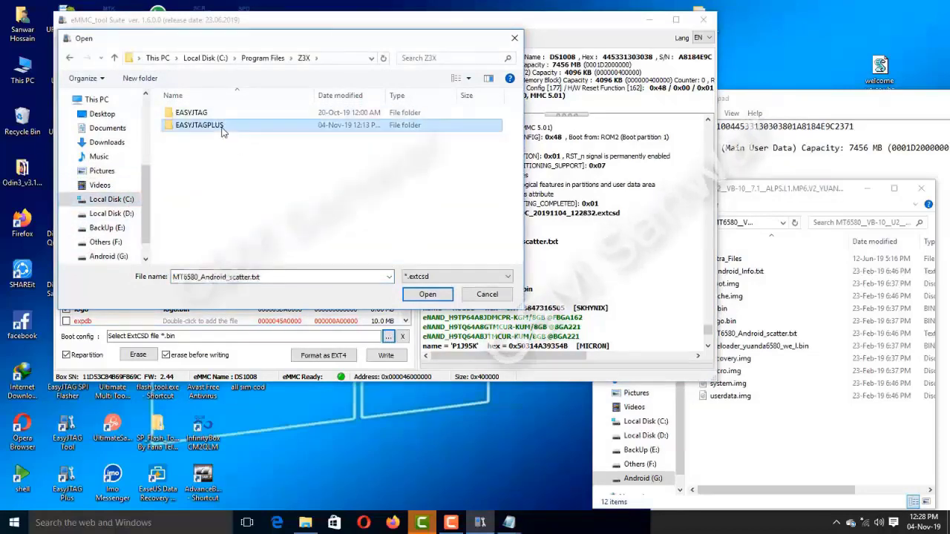
double_click(222, 126)
double_click(220, 125)
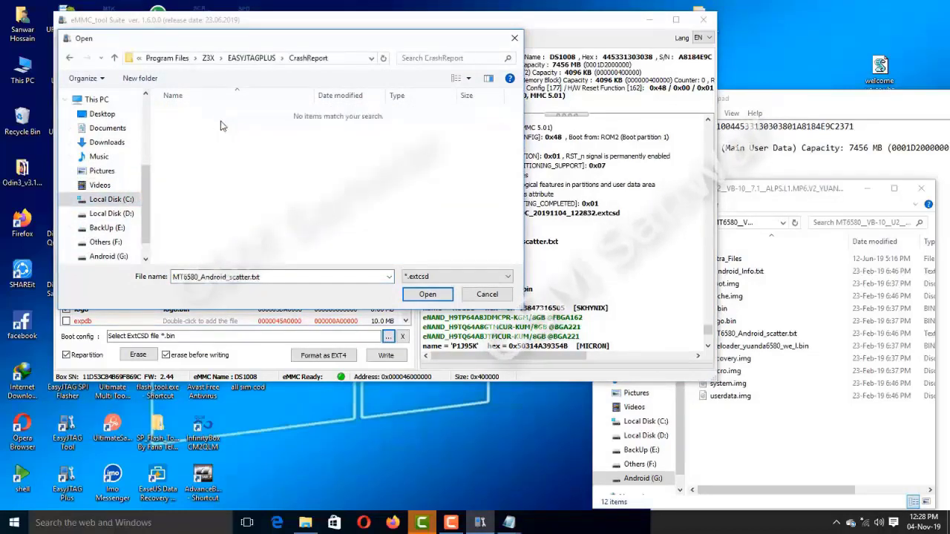
click(115, 59)
double_click(184, 114)
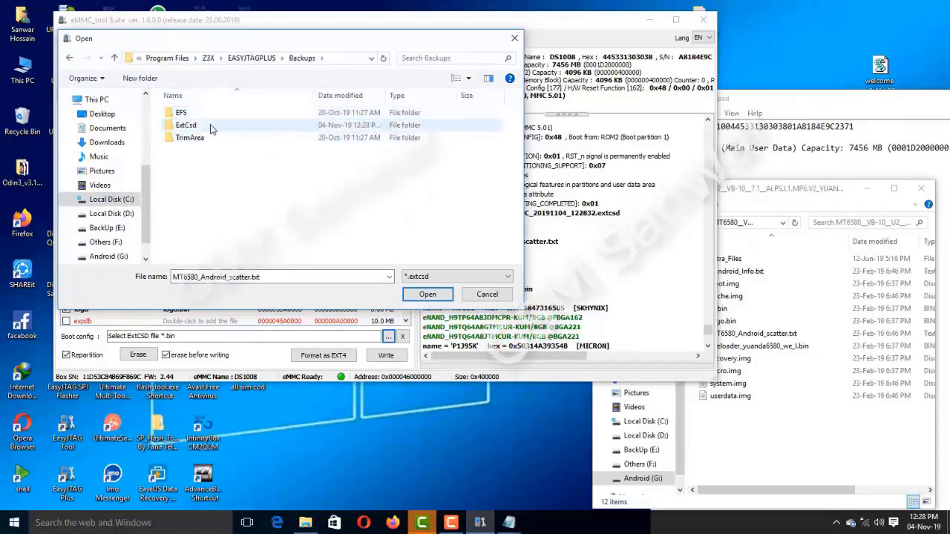
double_click(210, 126)
Search the ExtCsd folder for 122832 and load DS1008_A8184E9C_20191104_122832.extcsd as the boot config
click(409, 58)
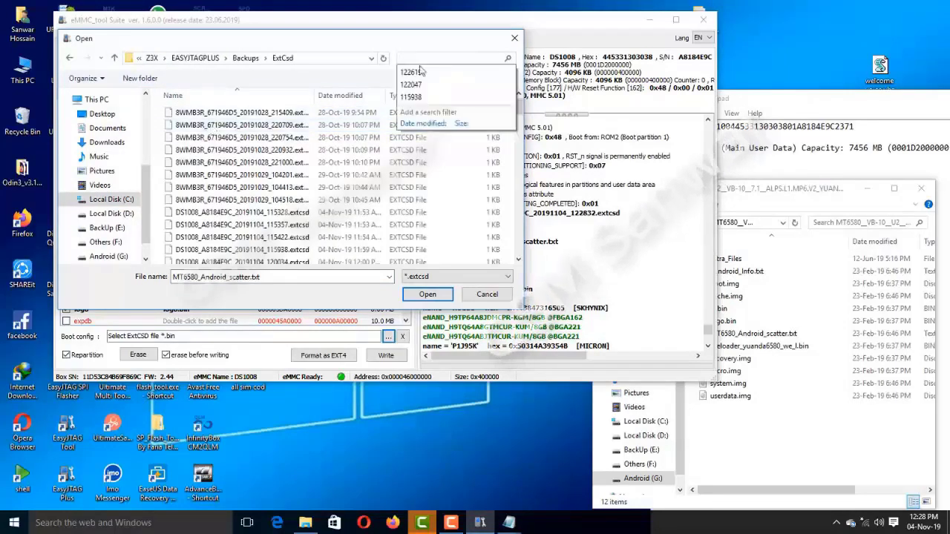
text(1228)
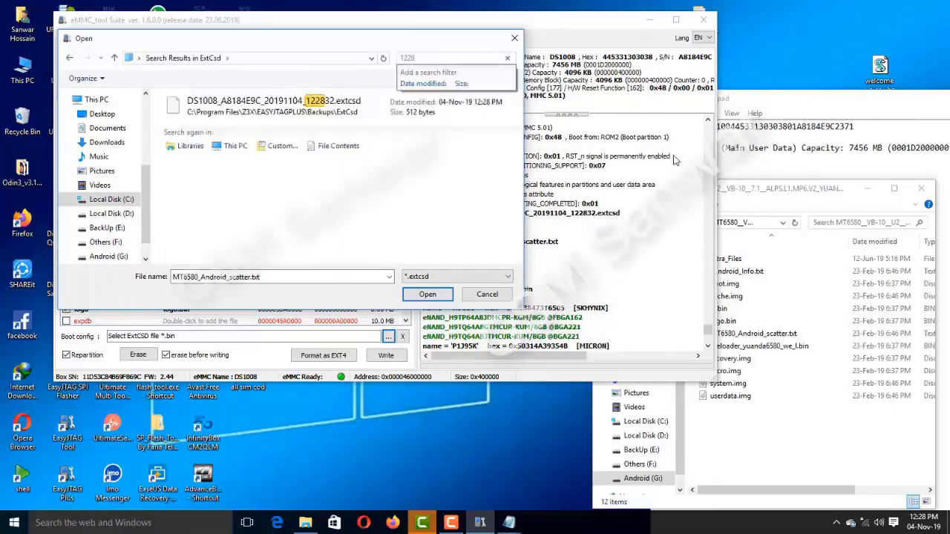
text(32)
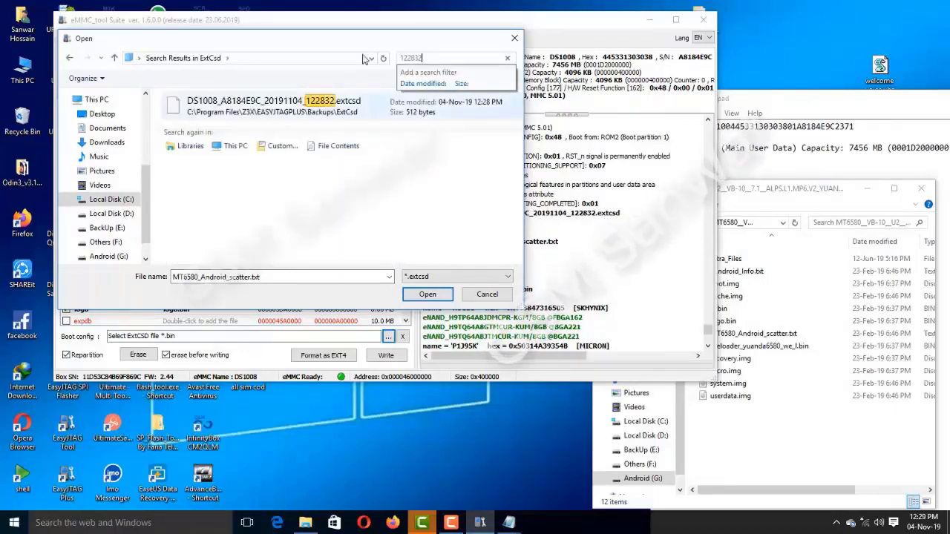
double_click(267, 105)
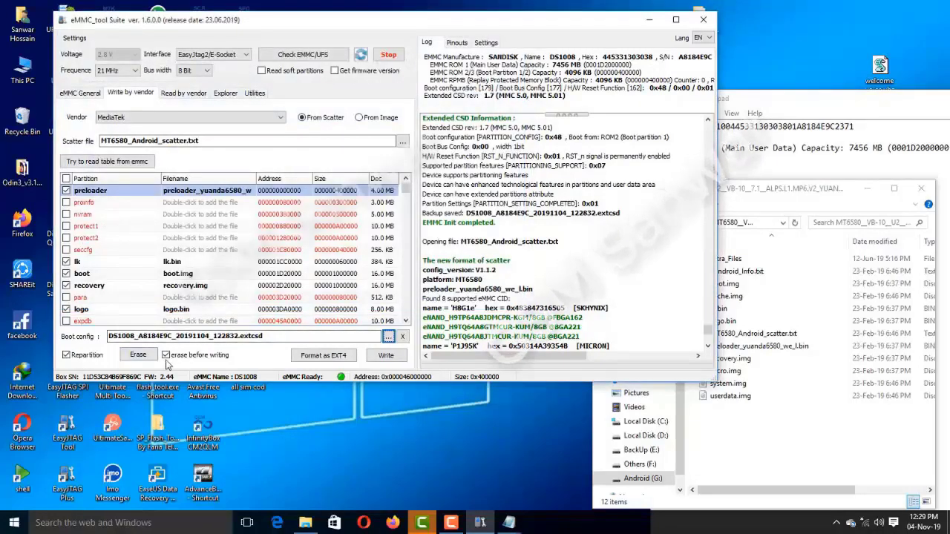
Write the MT6580 firmware to the eMMC, clear the other windows away, and agree to format the Userdata partition
click(385, 355)
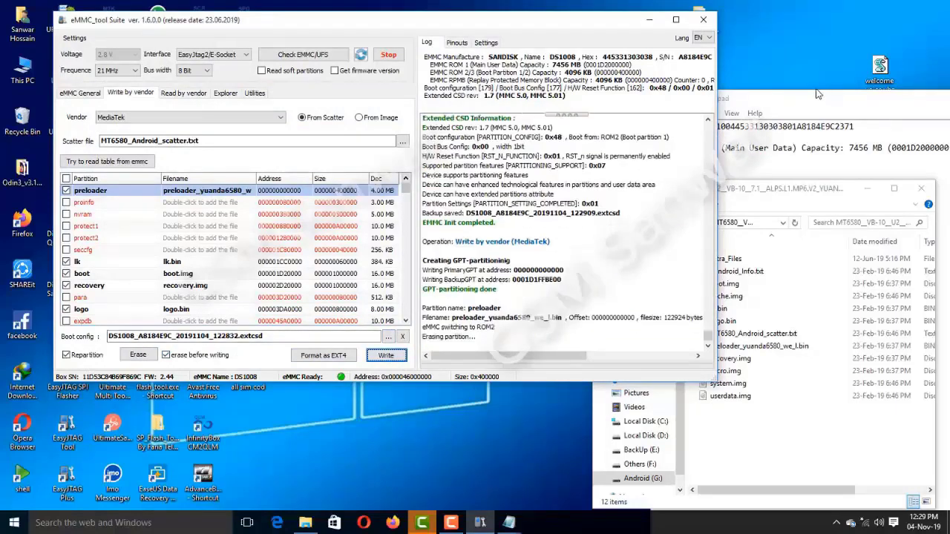
click(867, 188)
drag(876, 105, 731, 236)
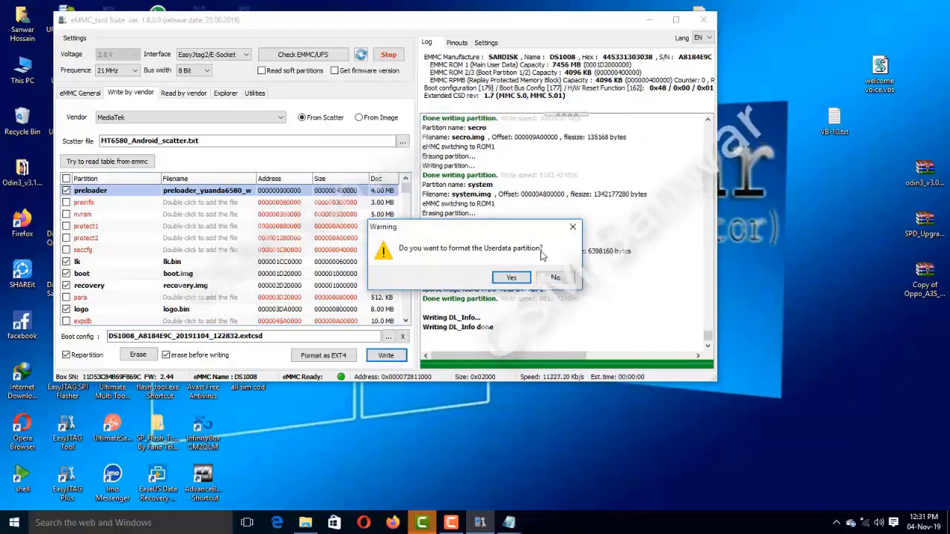
click(510, 278)
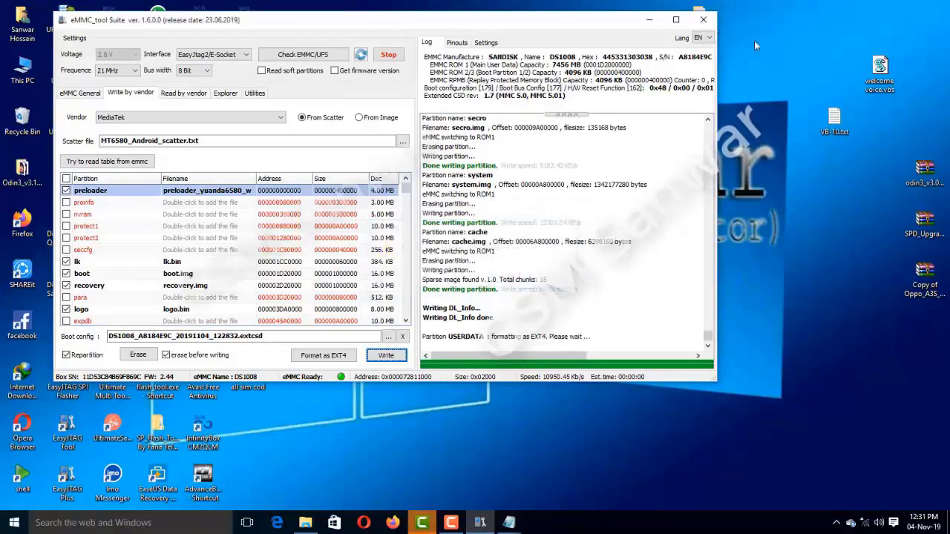
right_click(775, 20)
click(783, 49)
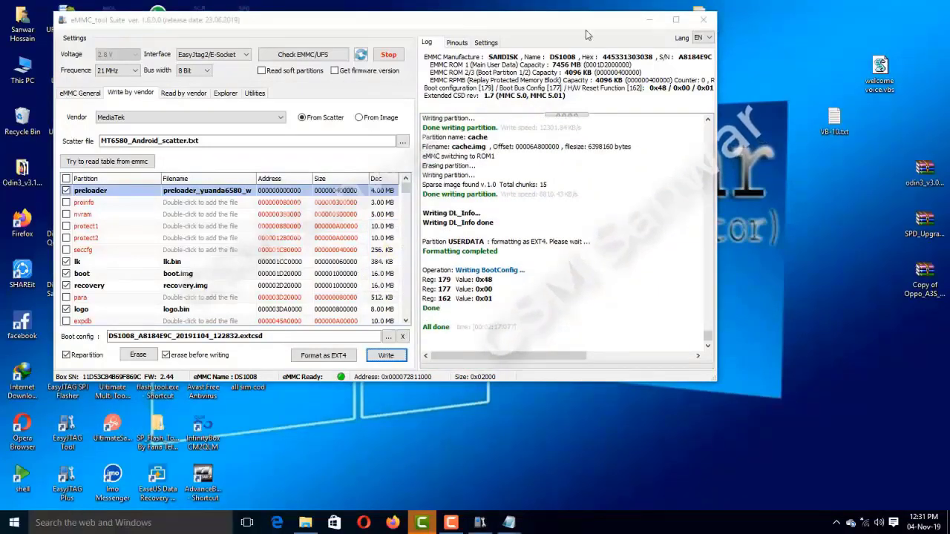
Check the eMMC again from the general eMMC page with reading of soft partitions and firmware version enabled
drag(529, 33, 526, 23)
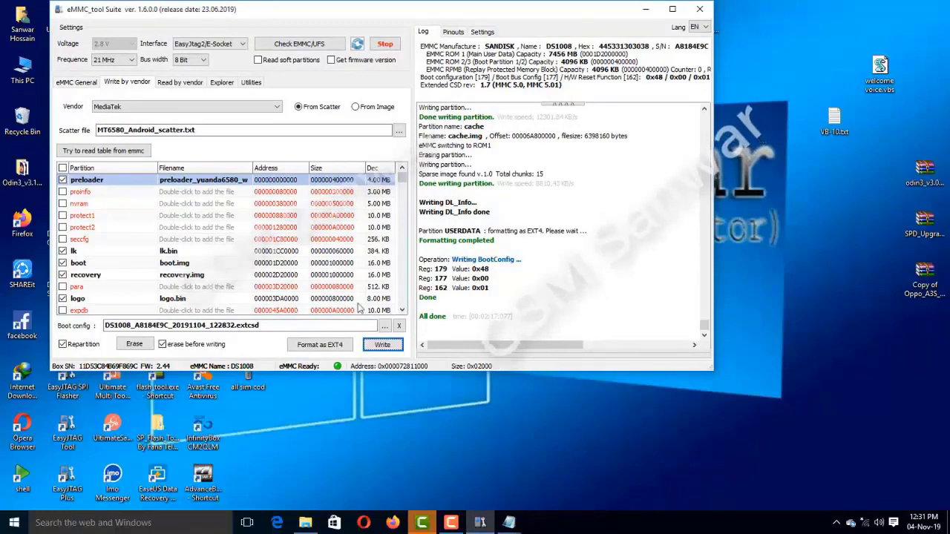
drag(279, 14, 304, 21)
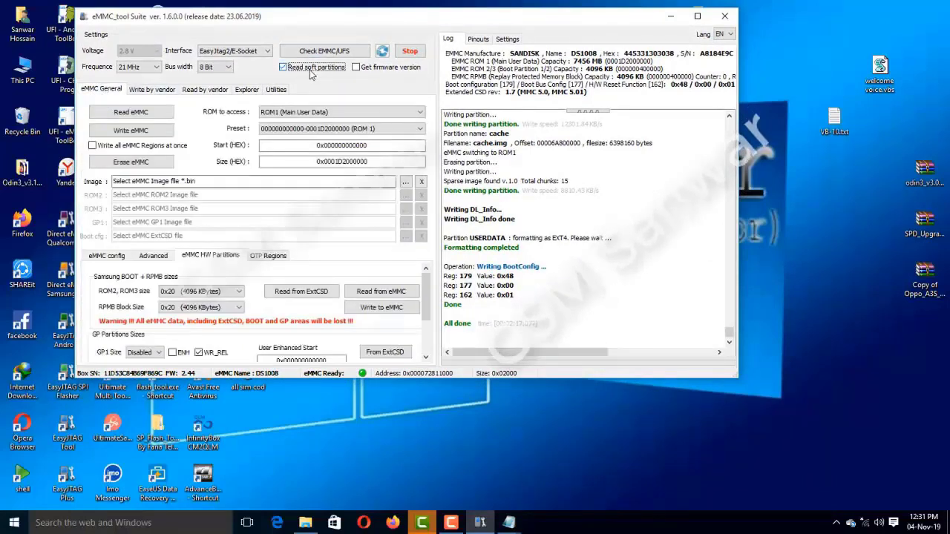
click(400, 68)
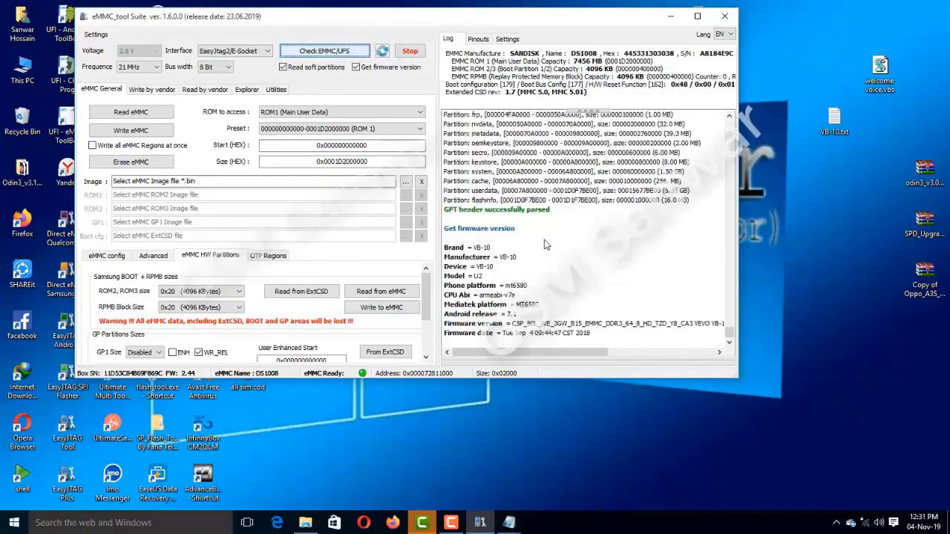
Examine the log's soft partition list and the firmware version details, including brand, model, platform and Android release
scroll(550, 233, up, 5)
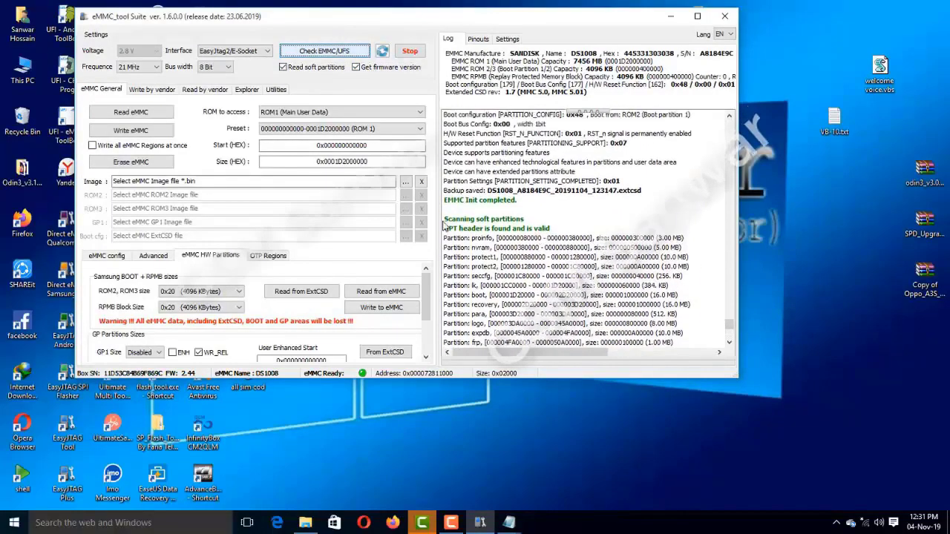
drag(446, 221, 603, 334)
drag(627, 367, 627, 360)
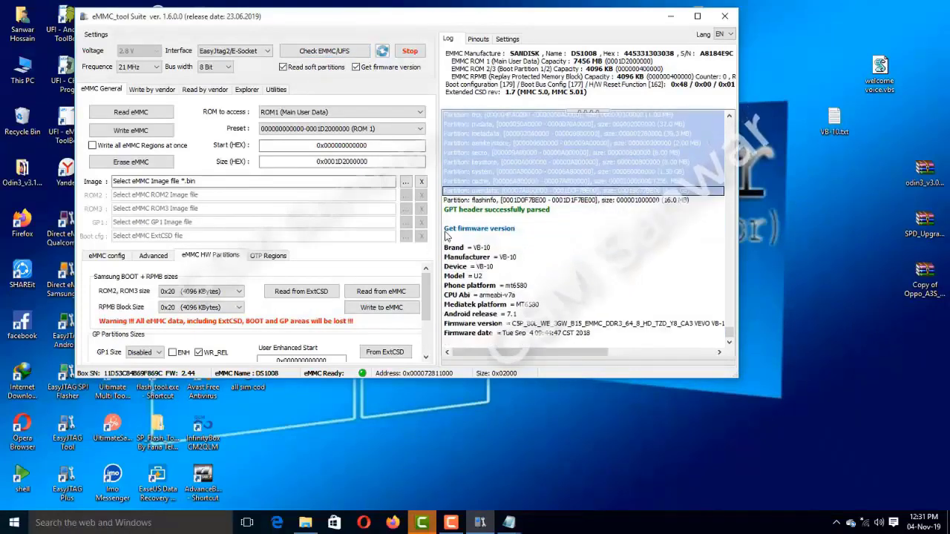
drag(446, 236, 499, 340)
click(507, 268)
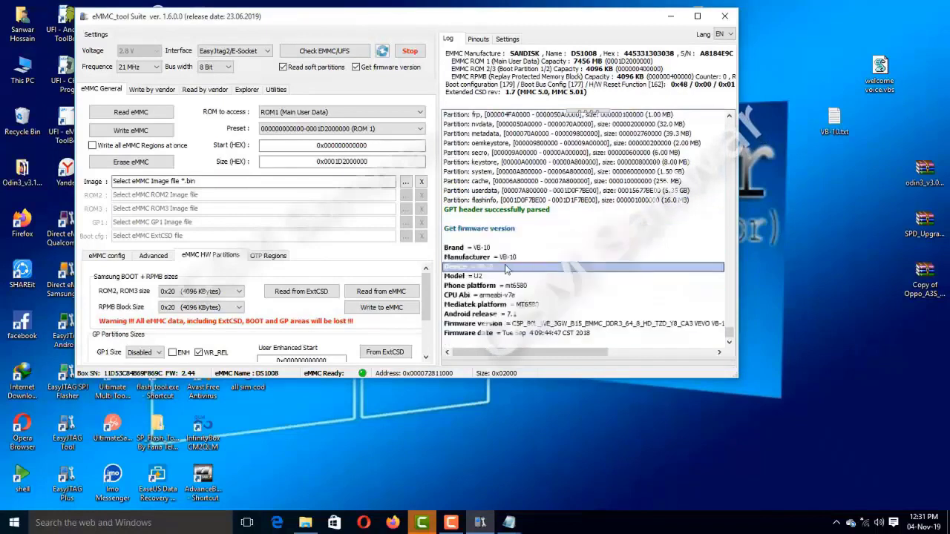